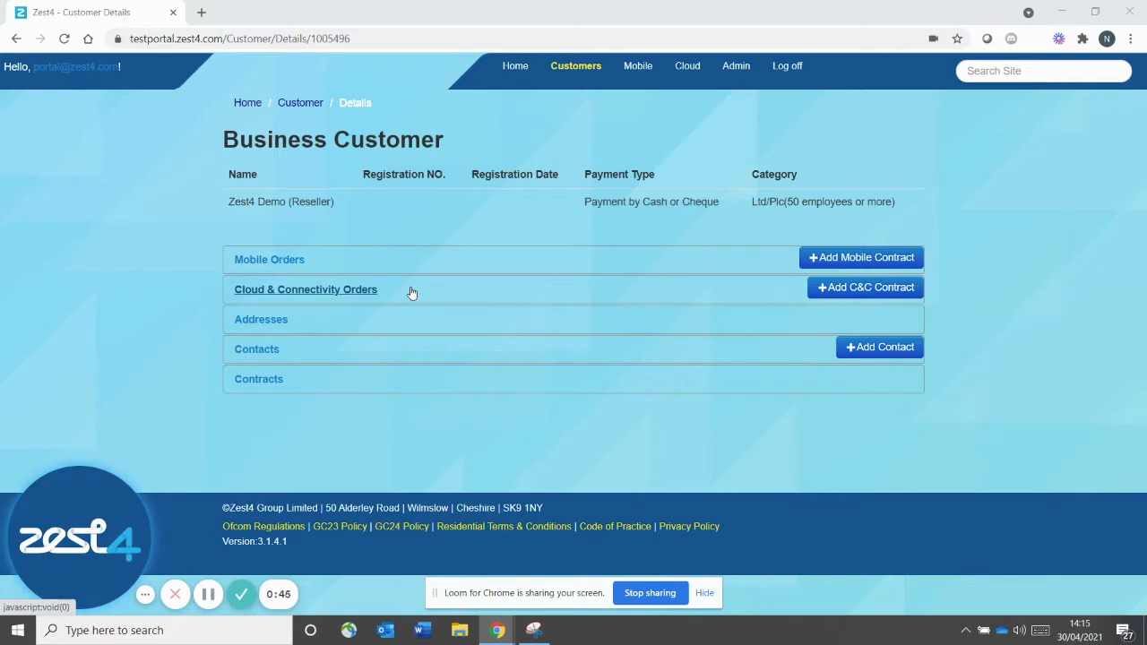
From the Zest4 Demo (Reseller) customer record, review its contacts and start a new C&C contract
click(514, 68)
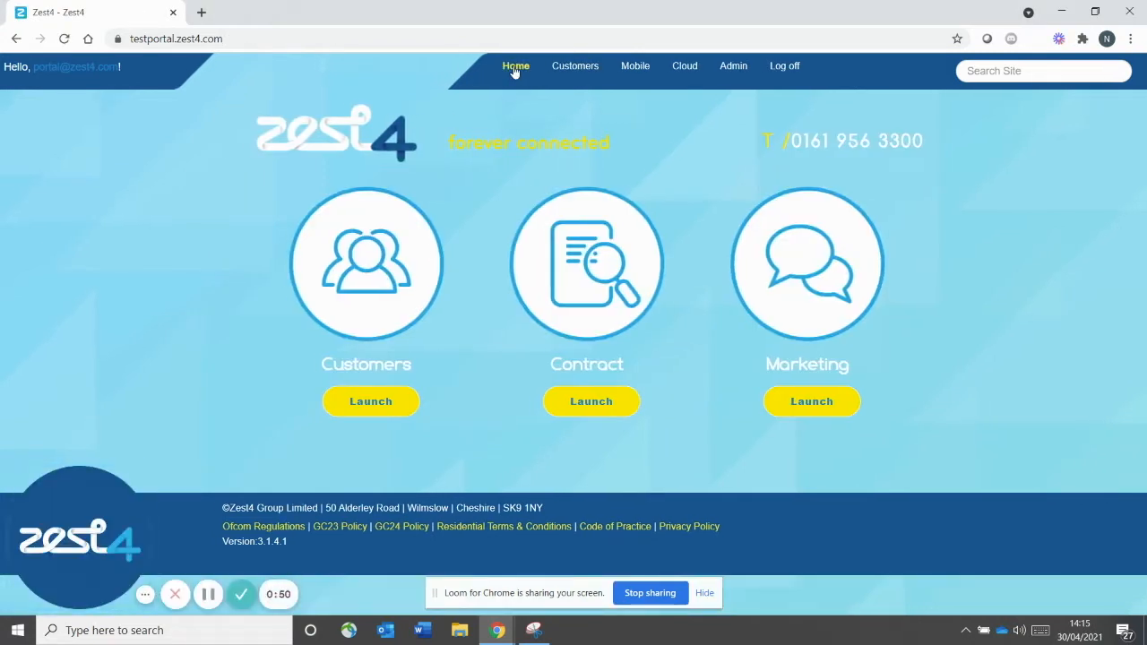
click(365, 405)
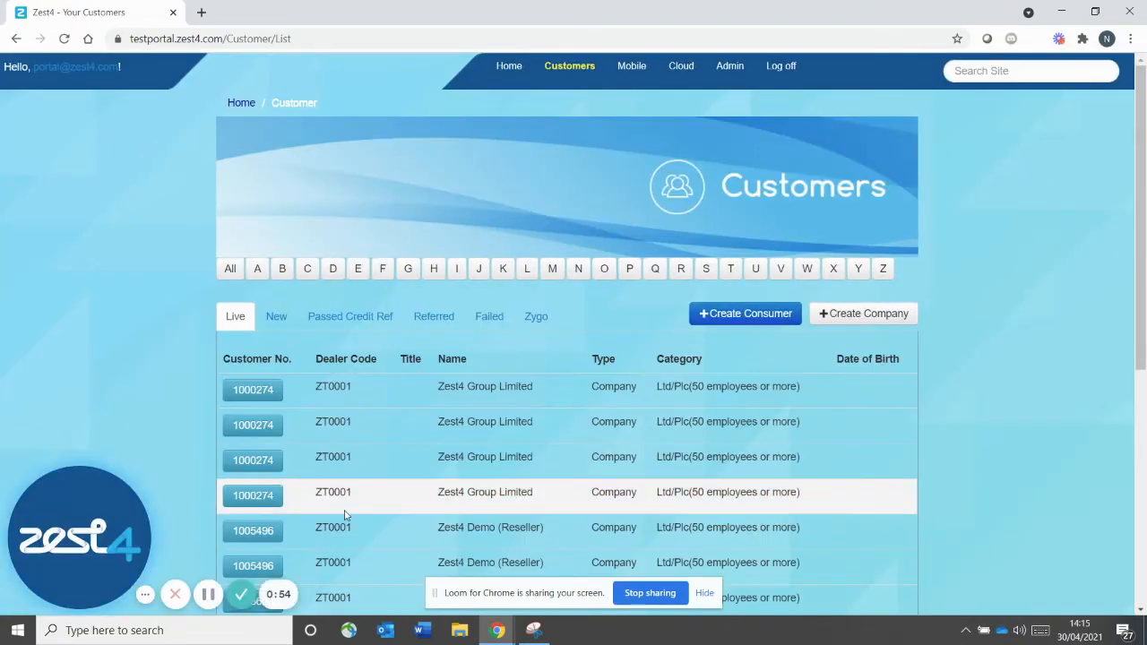
click(254, 531)
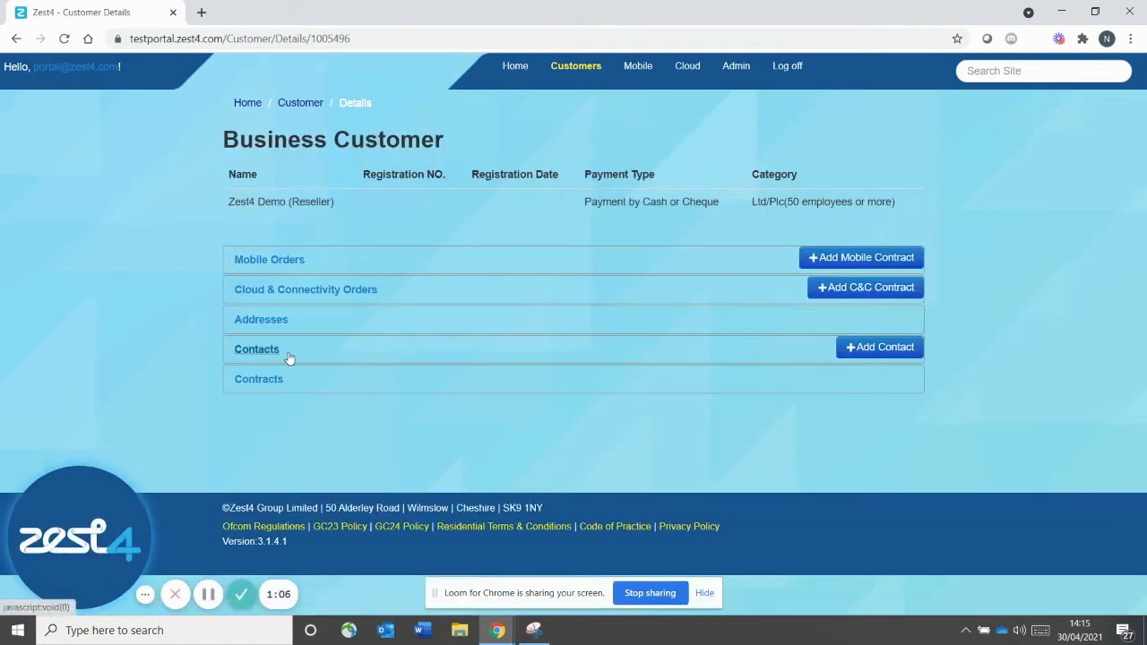
click(267, 352)
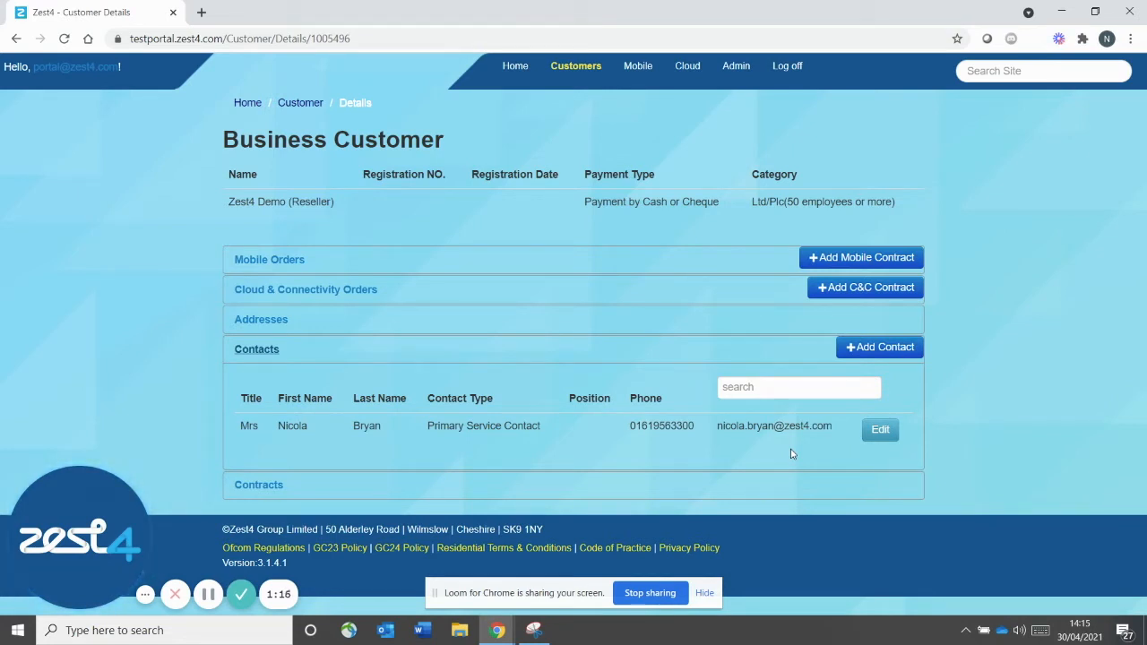
click(256, 350)
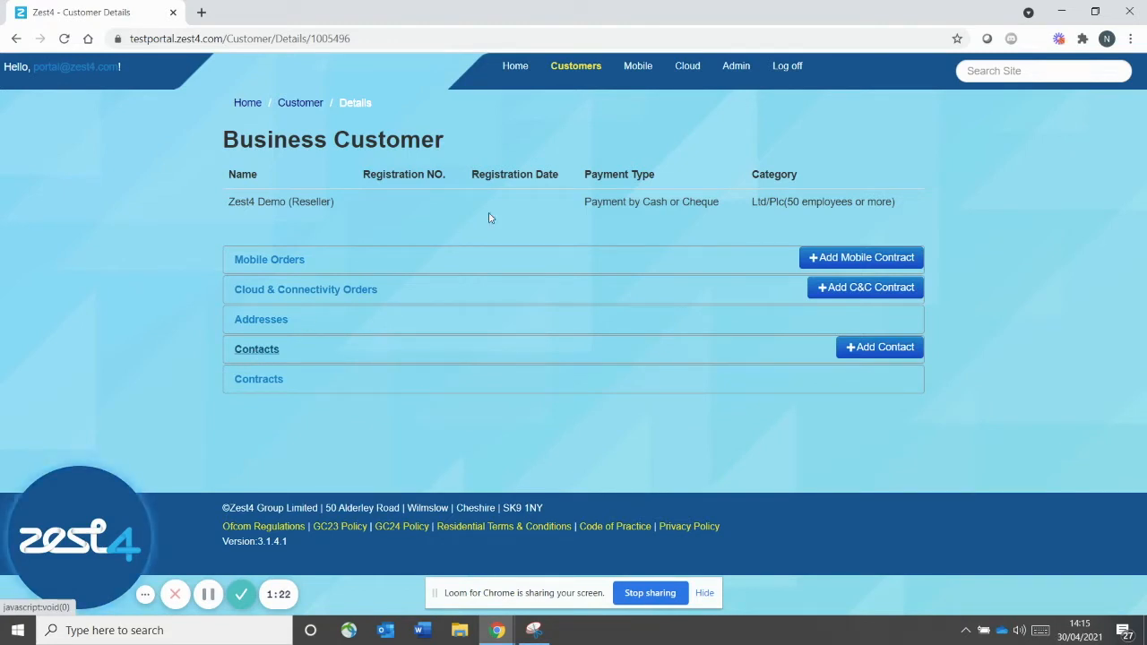
click(834, 288)
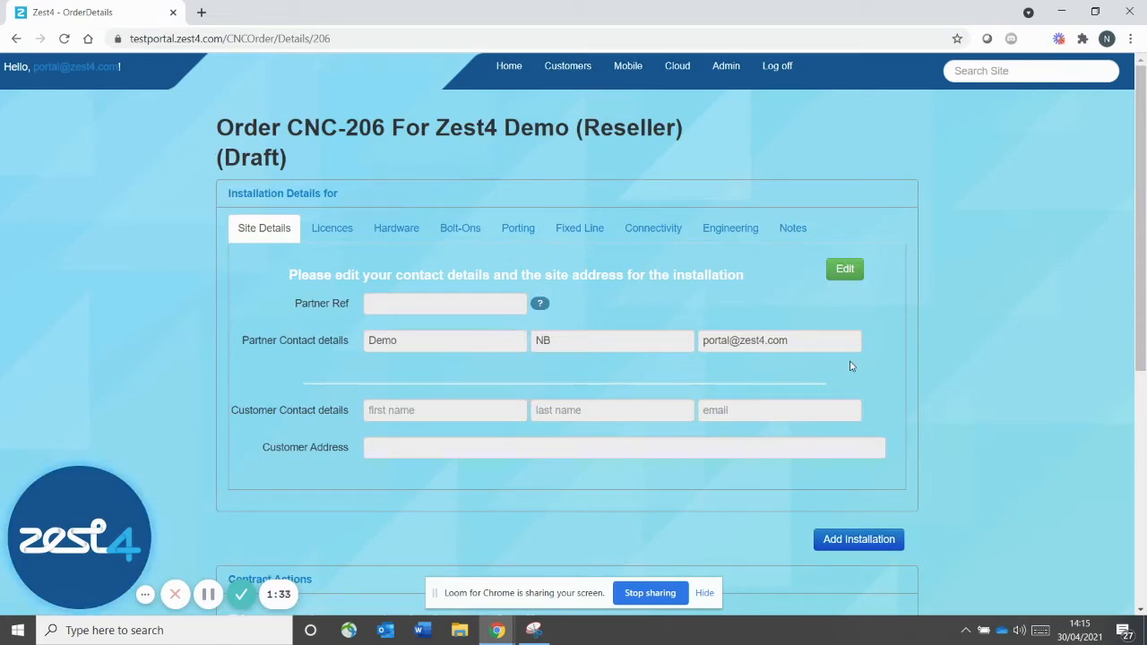
Enter the partner reference and replace the partner contact's first and last name
click(844, 270)
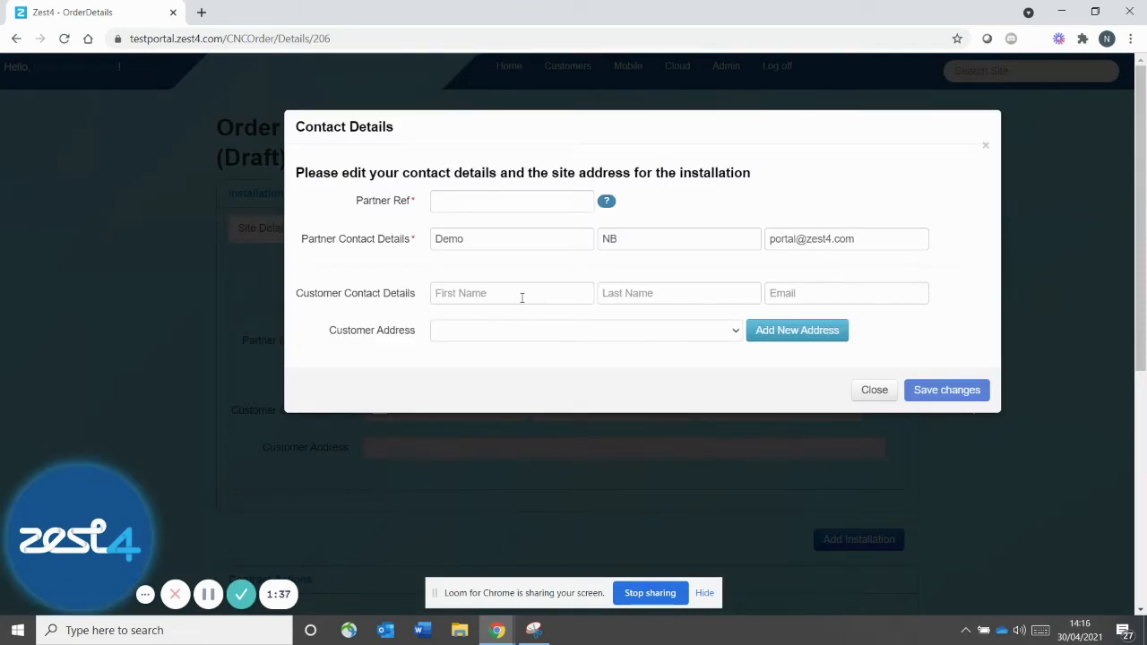
click(449, 202)
text(Nicola)
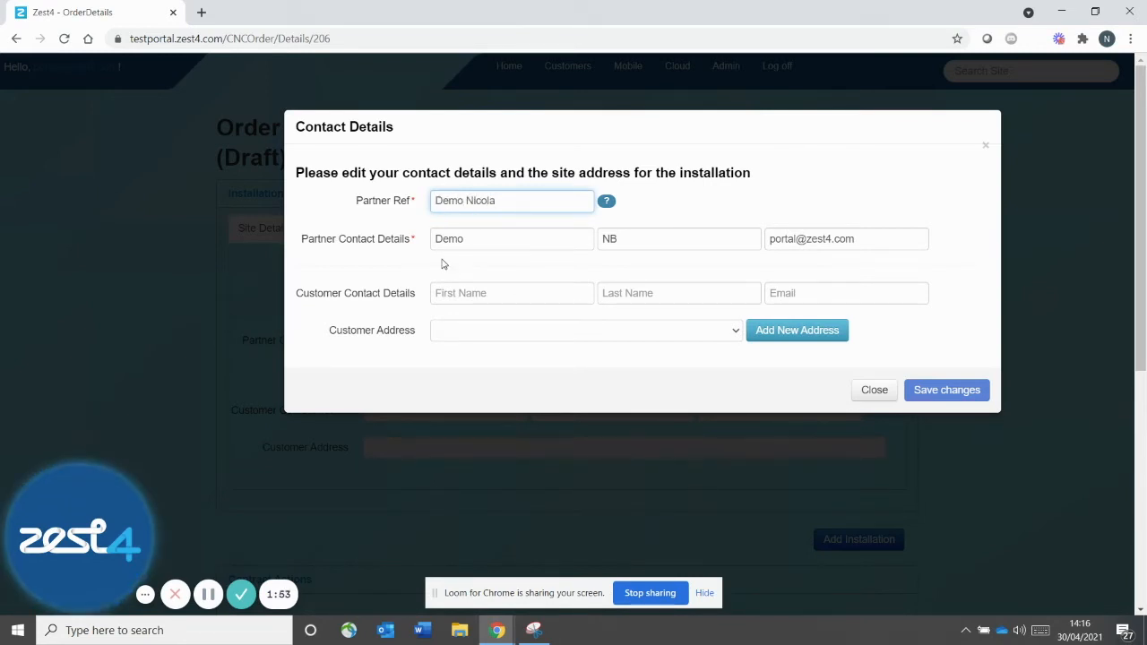
drag(476, 238, 431, 235)
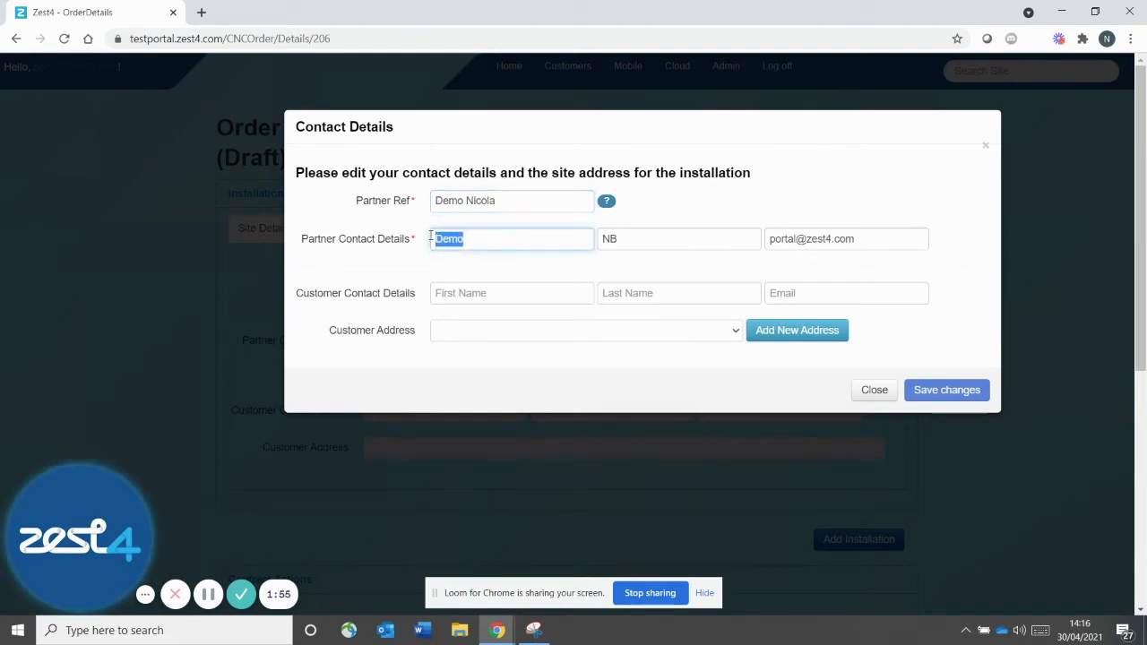
key(Tab)
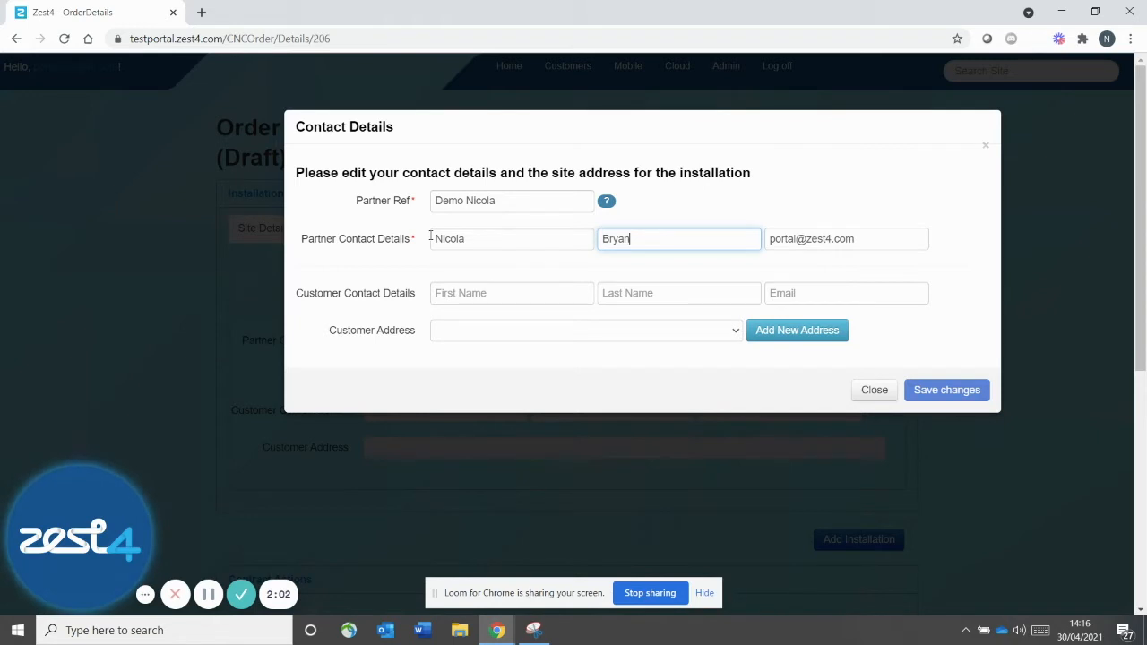
Fill in the customer contact's first name, last name and e-mail address
click(453, 294)
text(John)
key(Tab)
text(Smith)
key(Tab)
text(jsmith@demo.com)
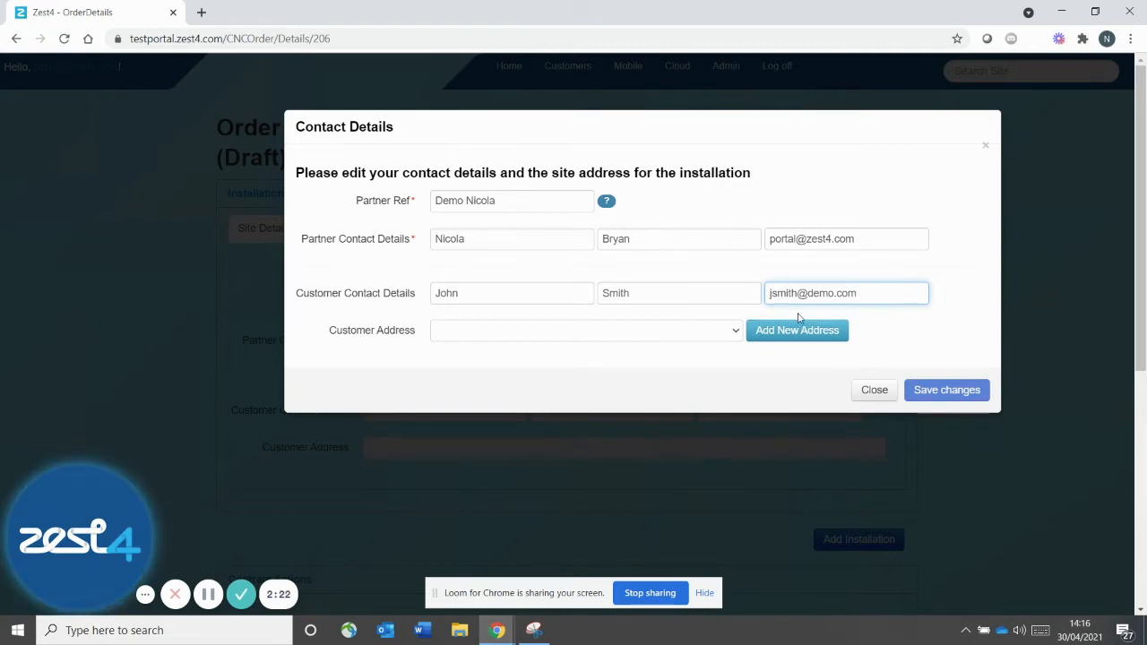
click(609, 331)
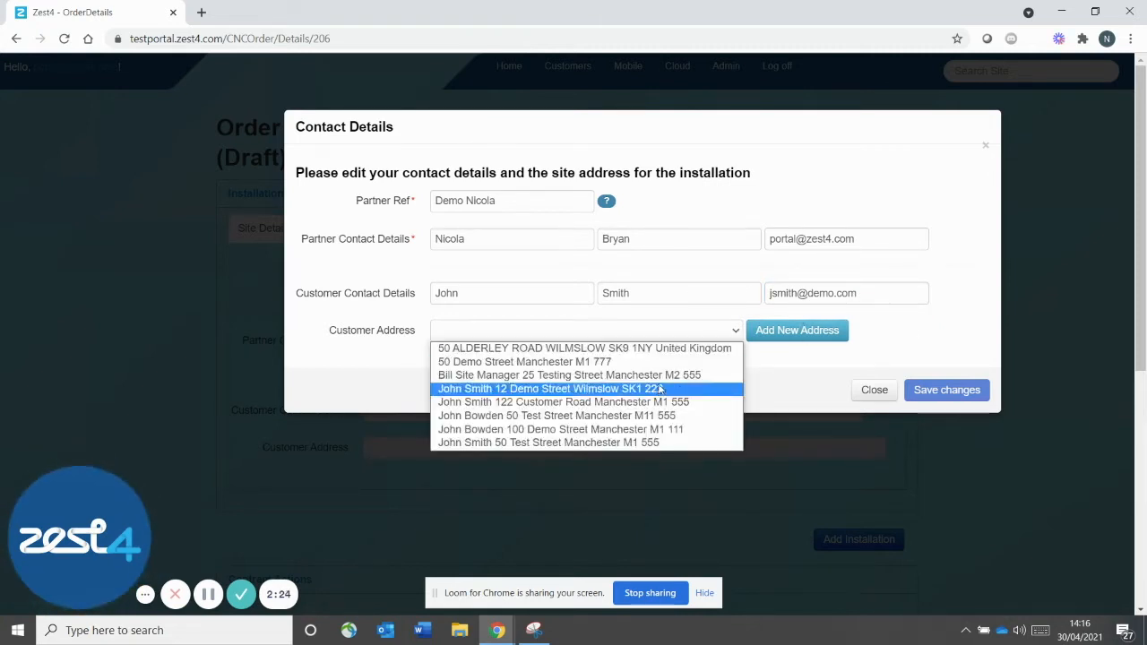
click(805, 369)
Add a new customer address with FAO contact, number, street and town, and save the site details
click(781, 332)
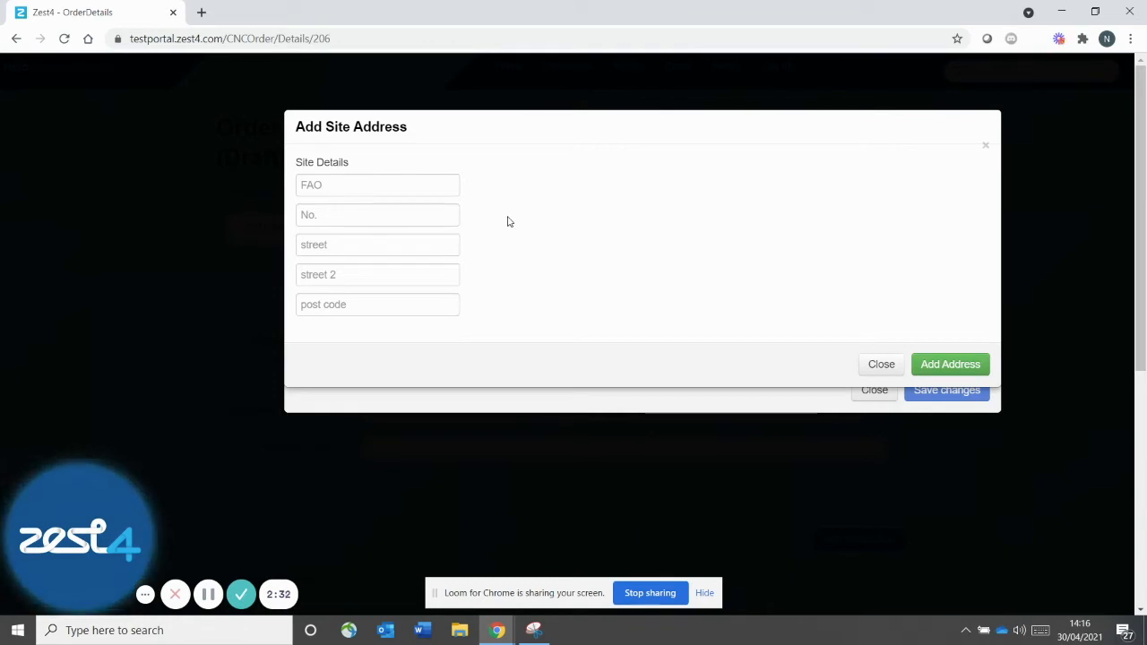
click(400, 183)
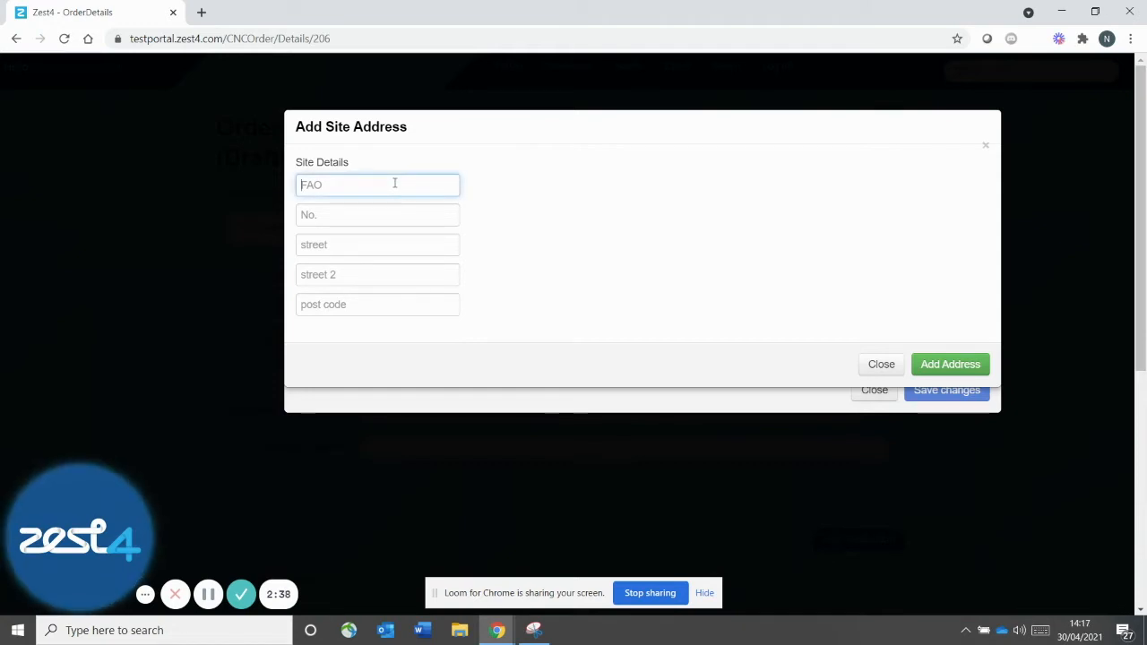
text(John Smith)
click(356, 215)
text(150)
key(Tab)
text(Demo Street)
key(Tab)
text(Manchester)
key(Tab)
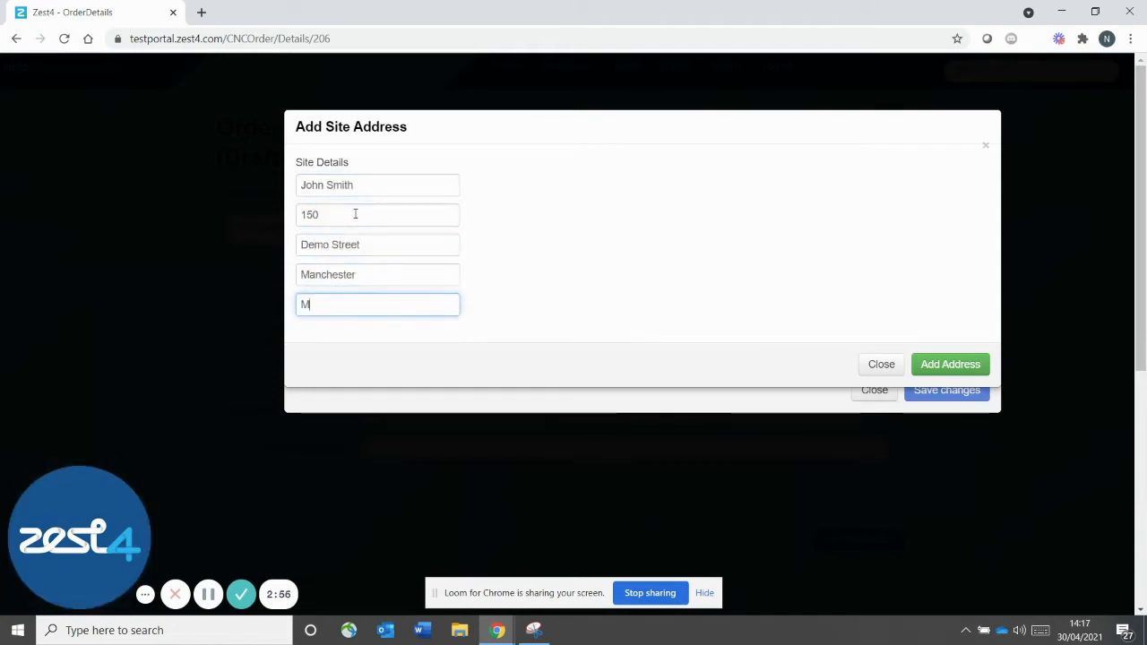
click(951, 365)
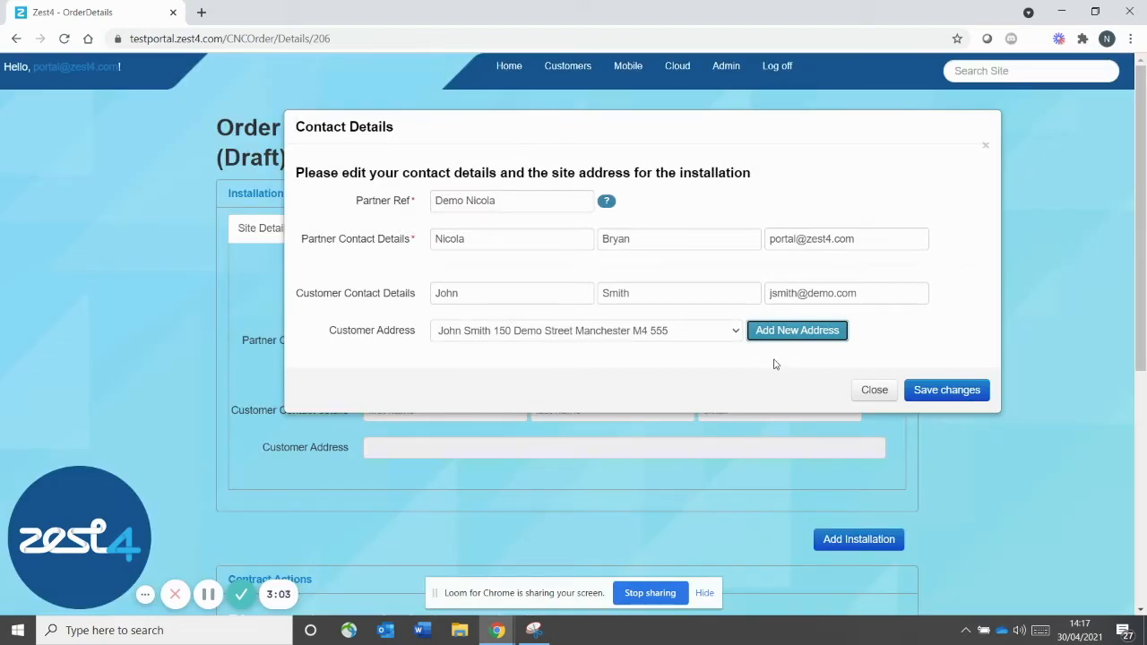
click(947, 392)
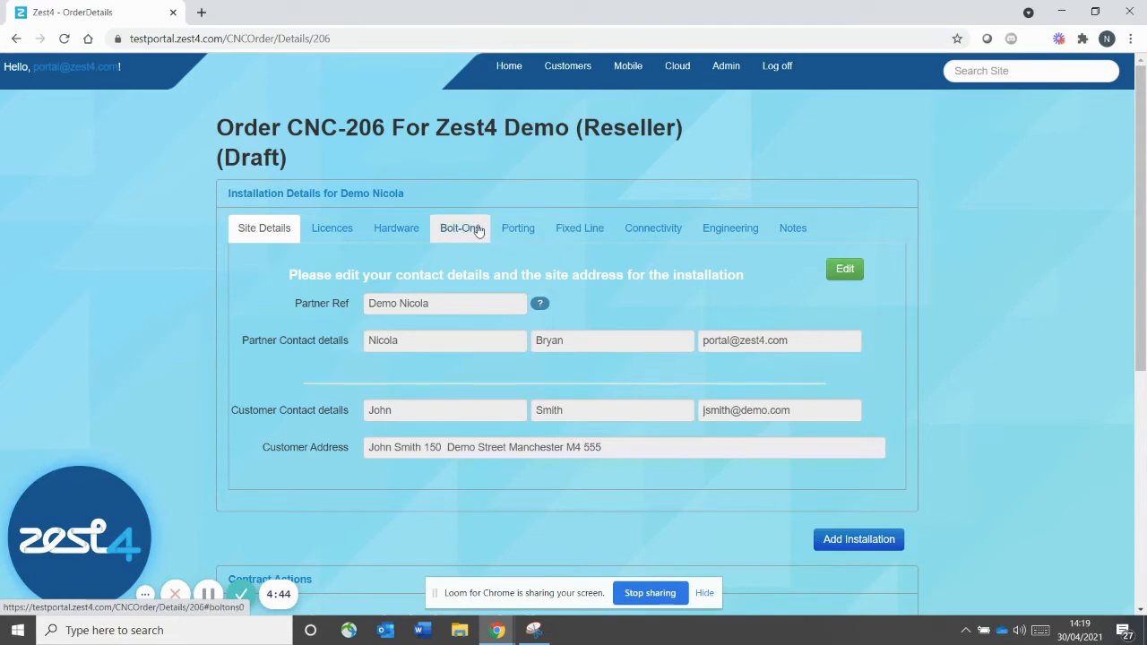
click(325, 230)
Add an 8x8 X1 licence line with quantity 10 on a 36-month term
click(856, 276)
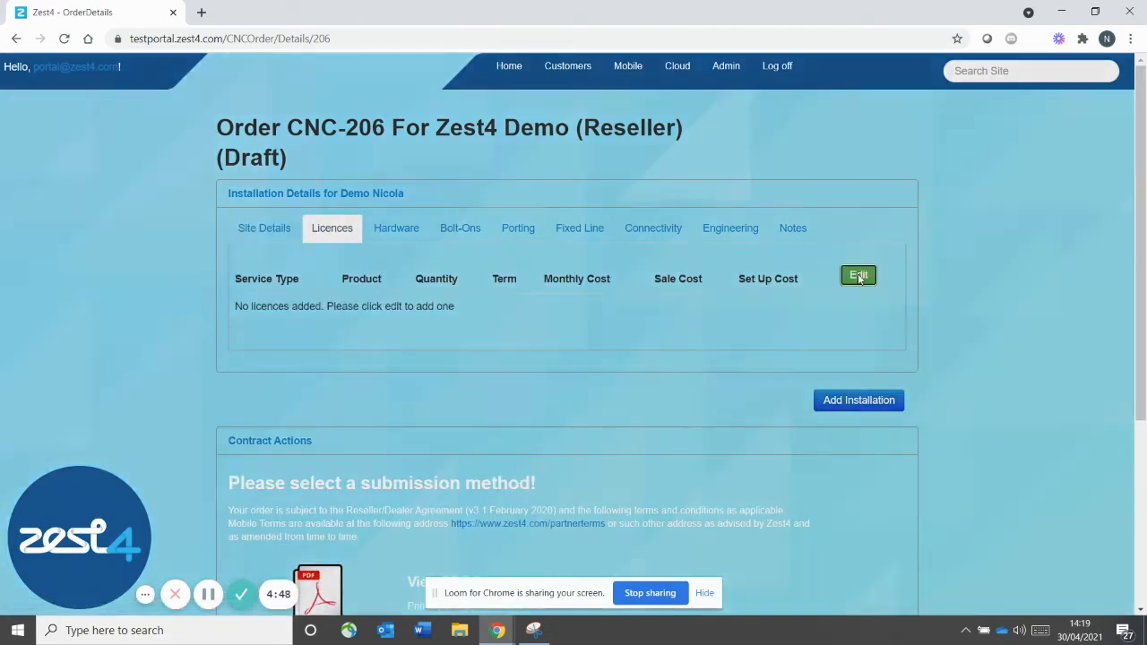
click(345, 216)
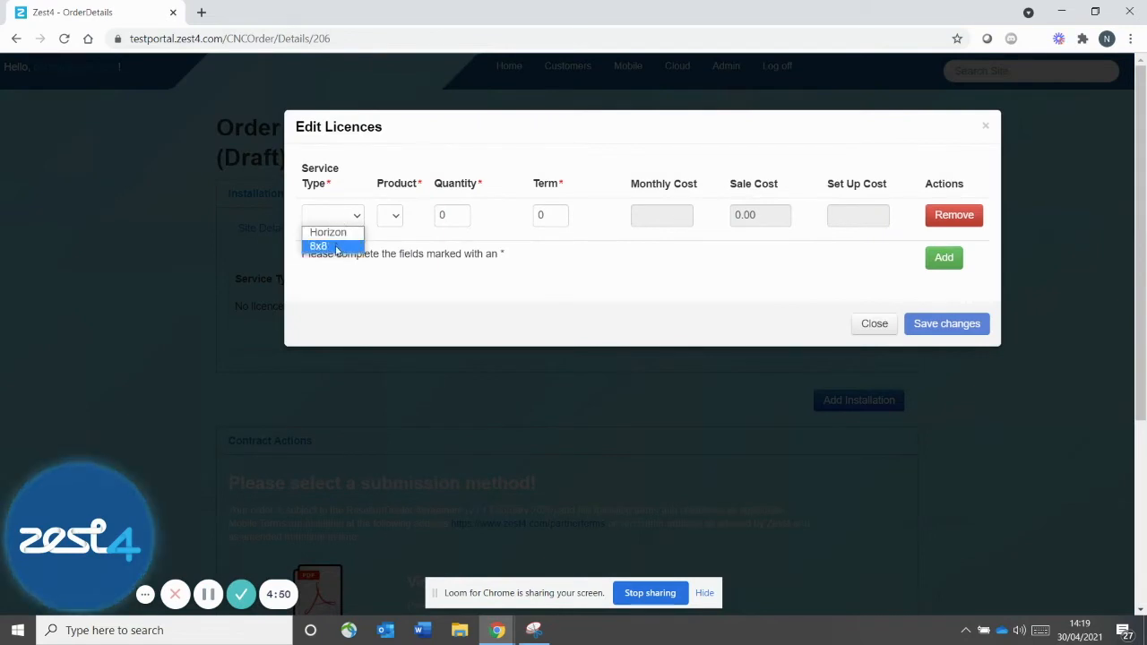
click(335, 249)
click(418, 222)
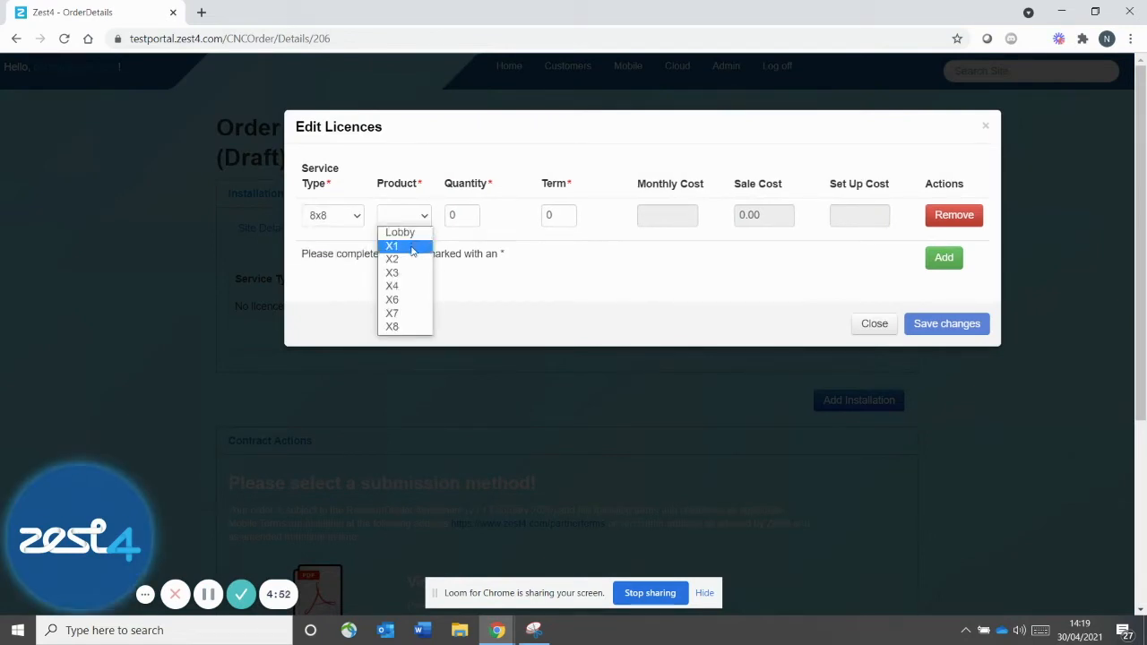
click(417, 246)
click(459, 215)
text(10)
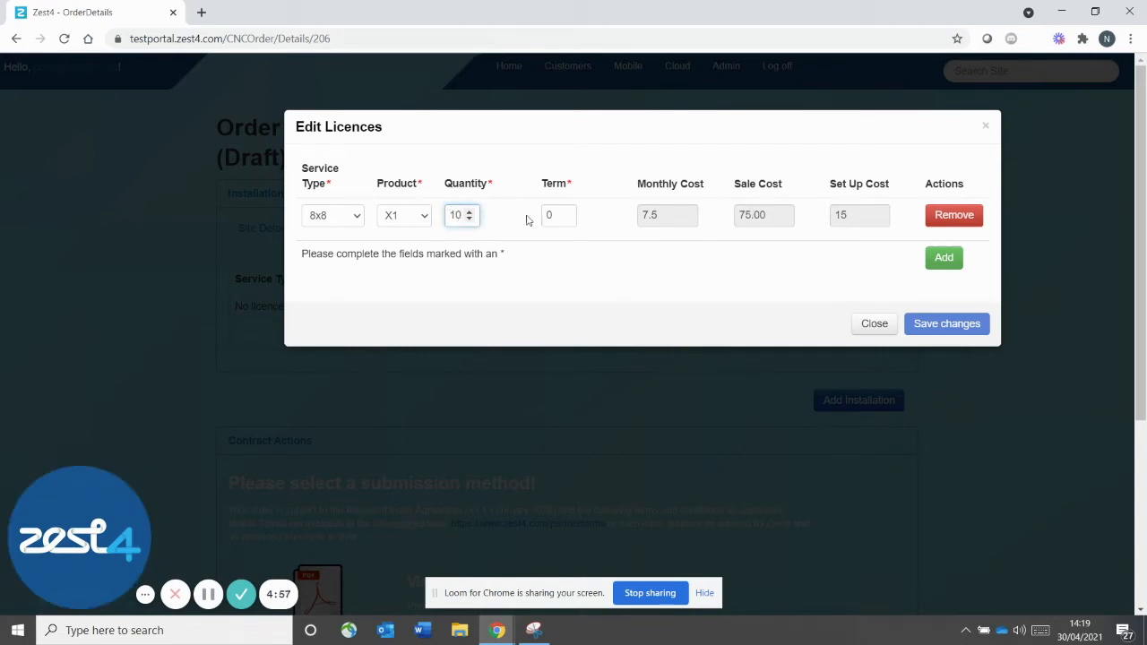
click(558, 214)
text(36)
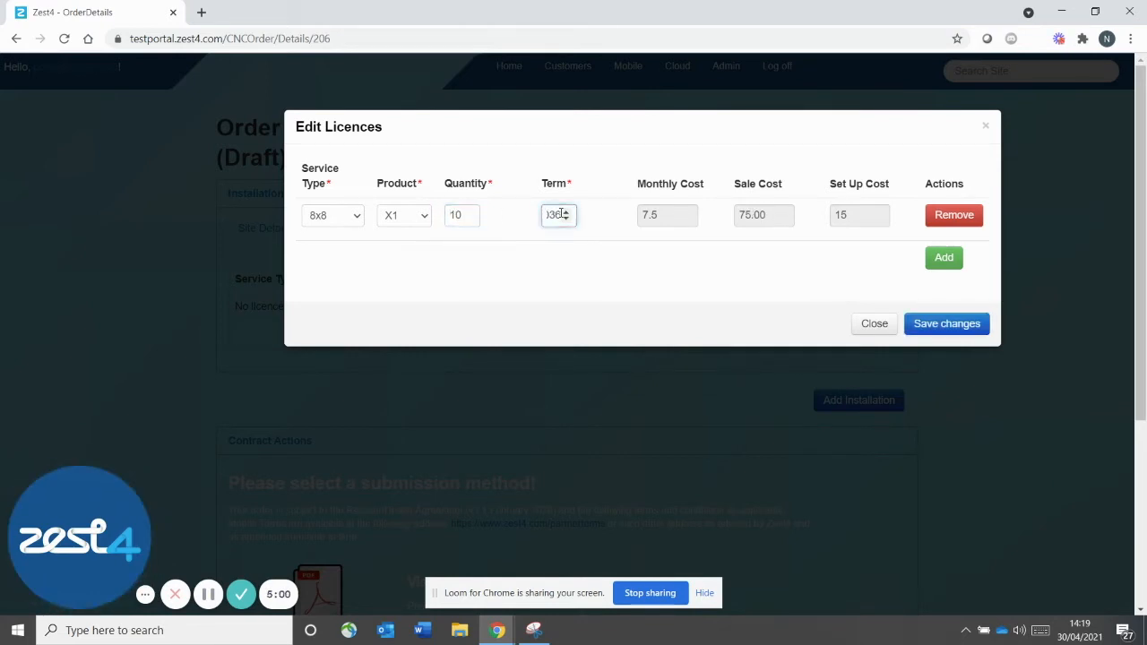
click(548, 215)
Add a second 8x8 licence line: X3, quantity 5, 36-month term
click(944, 258)
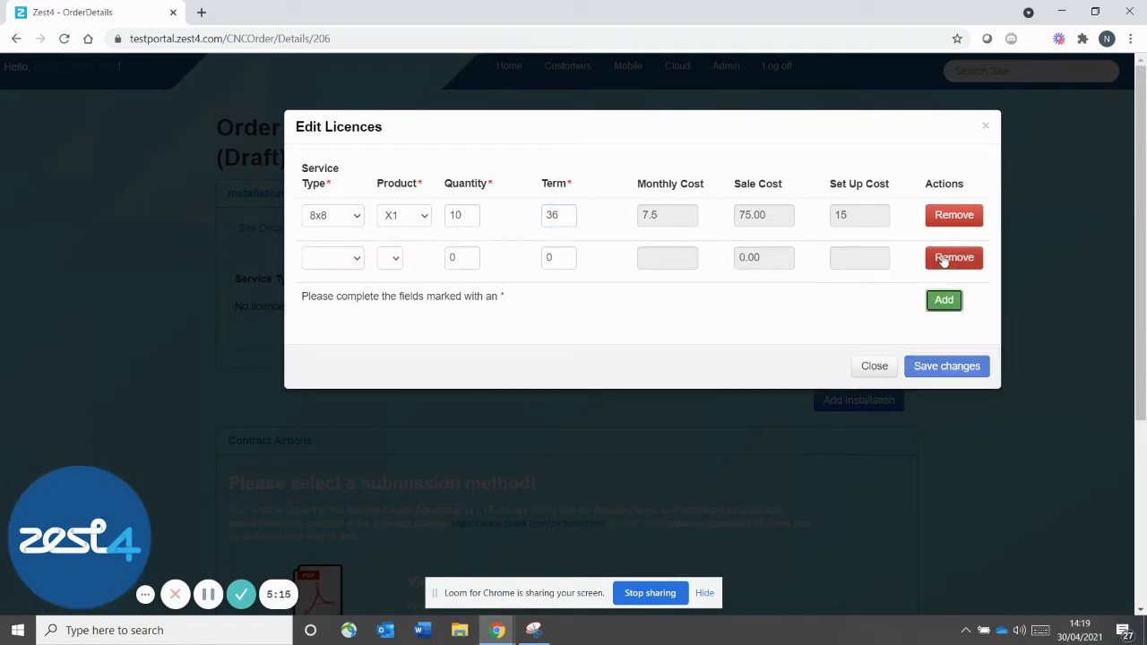
click(355, 260)
click(344, 289)
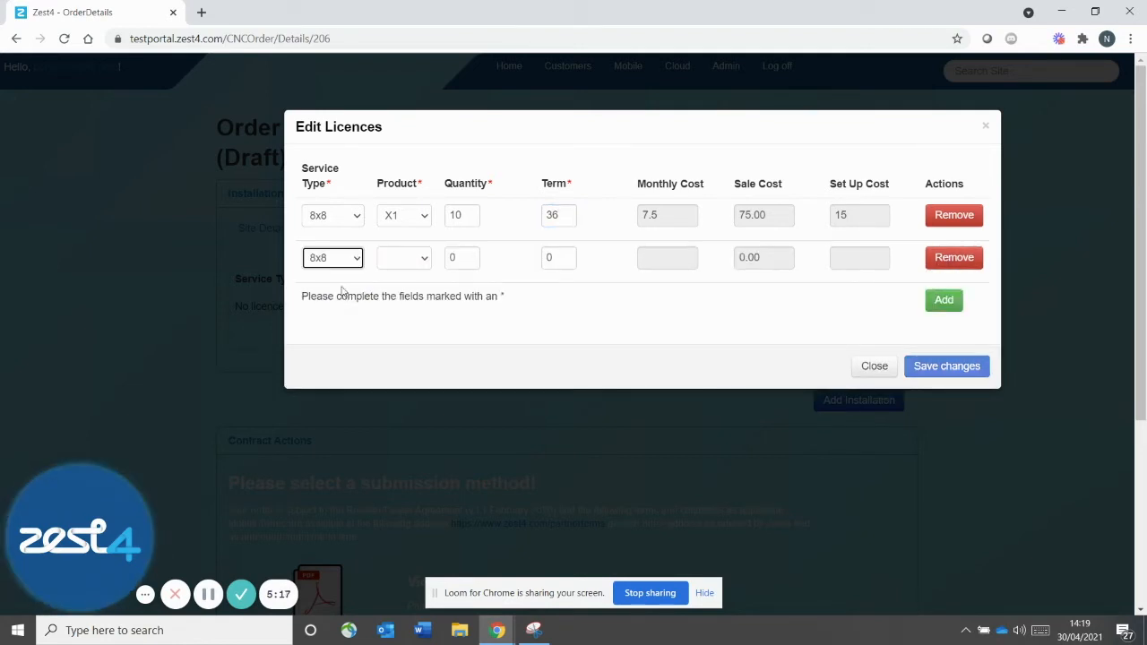
click(403, 262)
click(392, 314)
double_click(457, 258)
text(5)
double_click(551, 257)
text(36)
key(Tab)
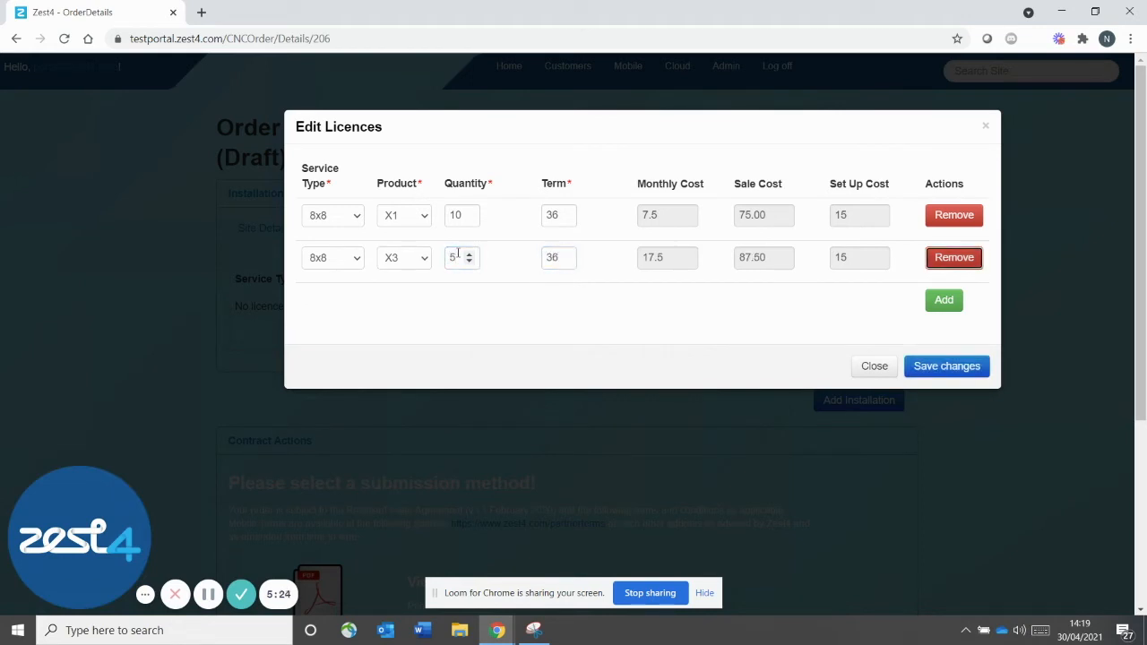
Remove the extra third licence line that was set to 8x8 Lobby
click(945, 302)
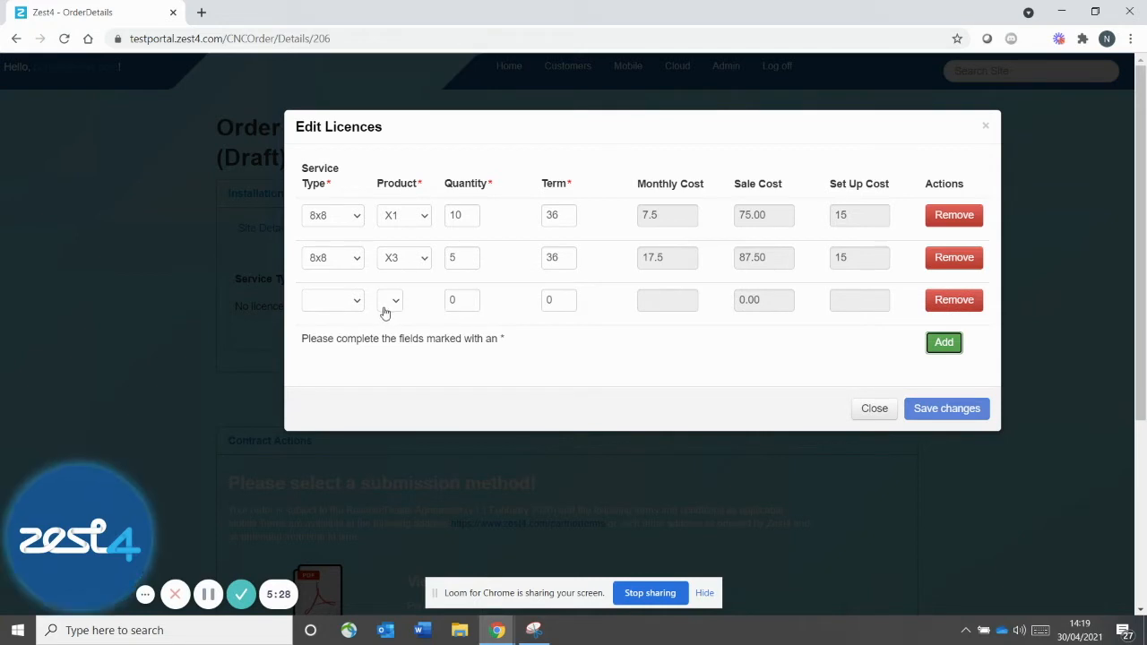
click(356, 301)
click(351, 333)
click(401, 303)
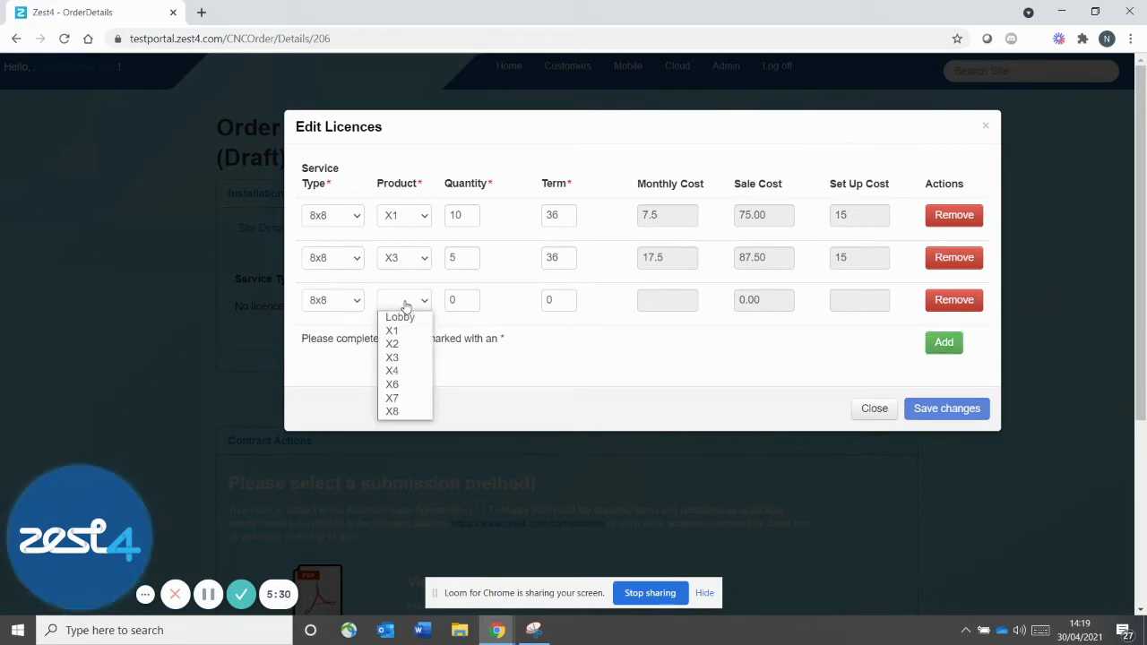
click(383, 317)
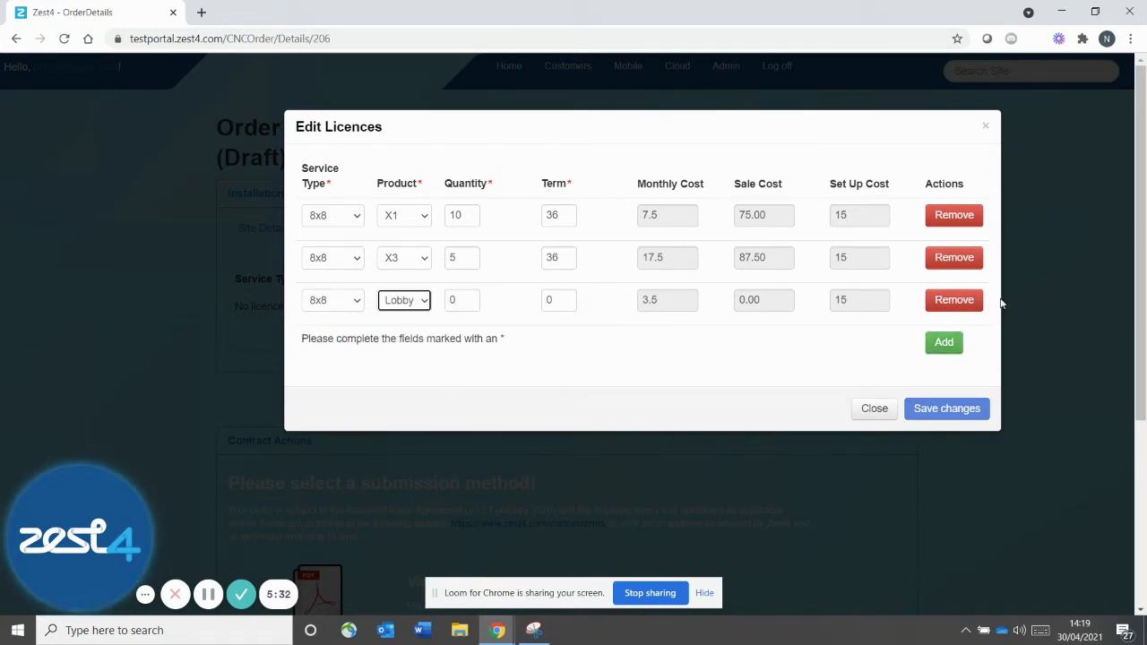
click(968, 302)
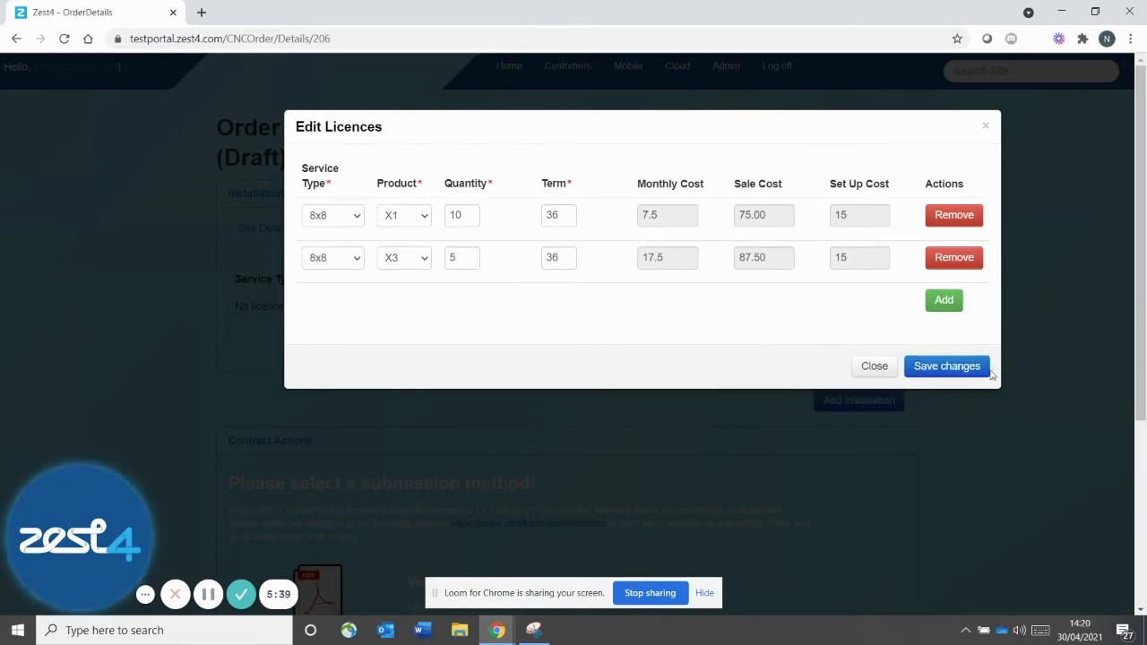
Save the 8x8 X1 and X3 licence lines to order CNC-206
click(932, 366)
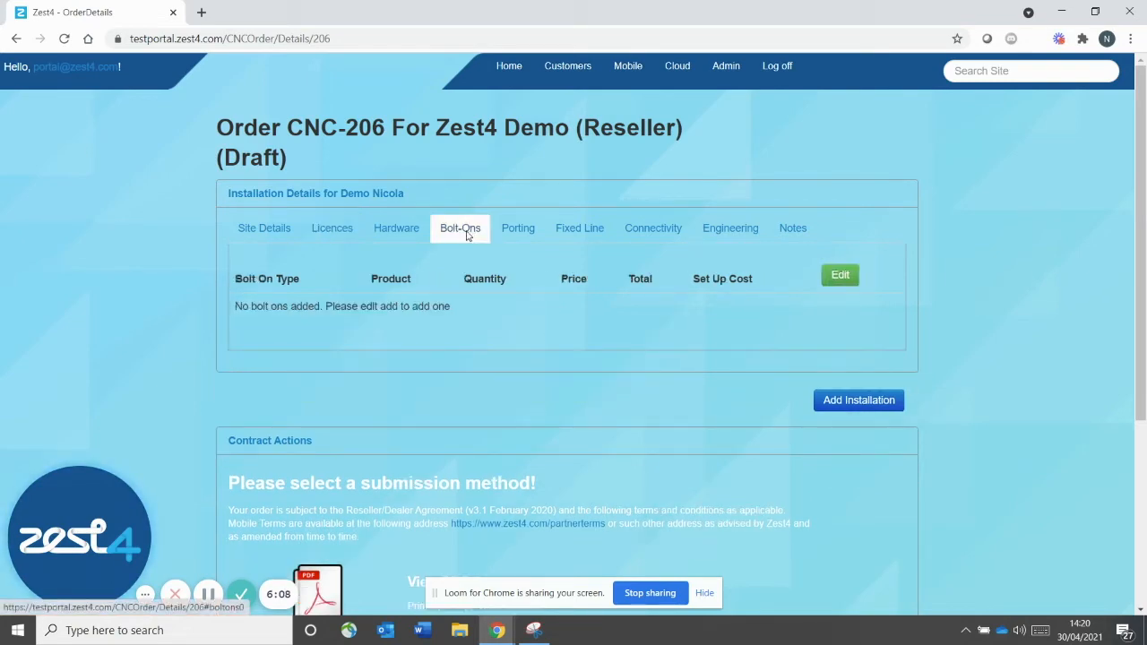
Add and save an 8x8 International Virtual Number bolt-on with quantity 5
click(843, 275)
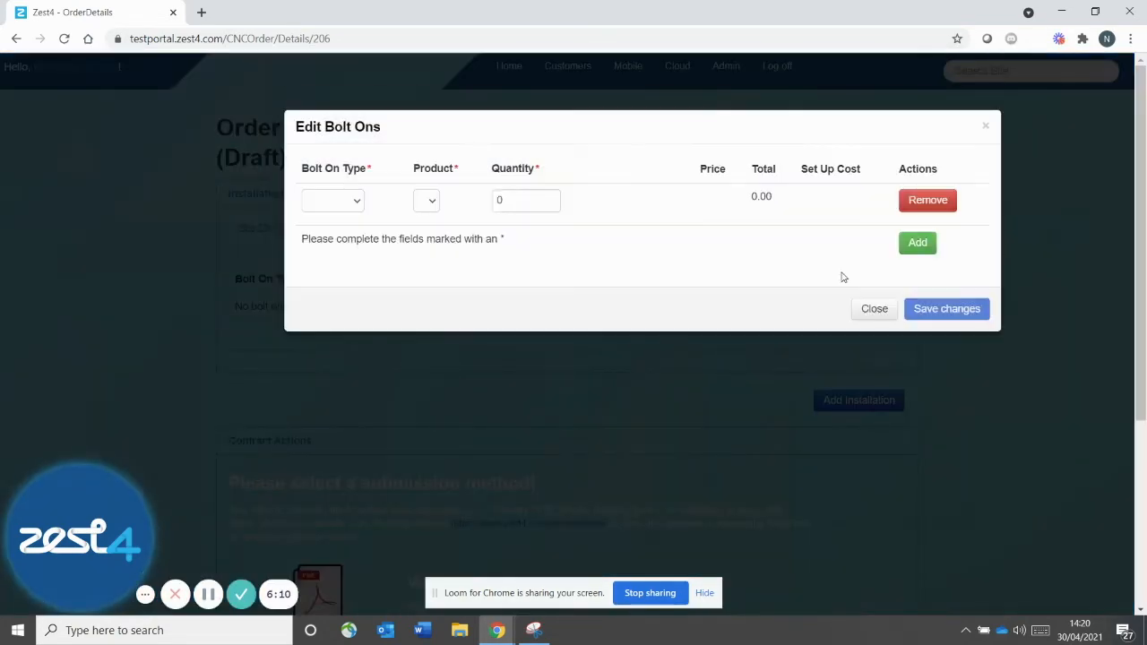
click(328, 203)
click(328, 219)
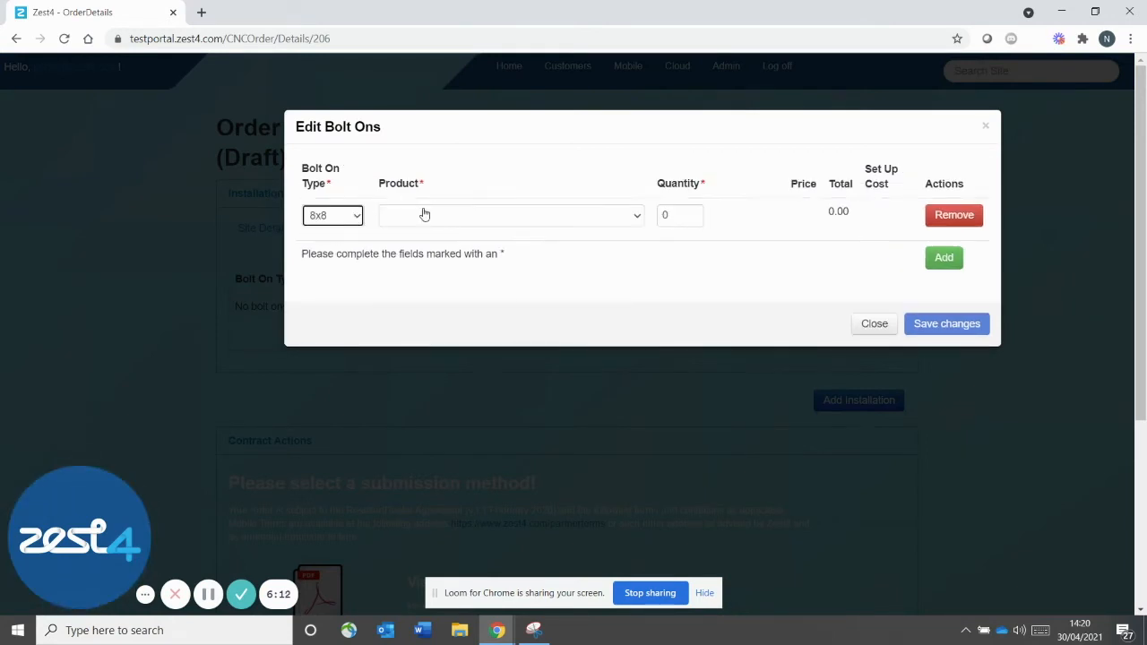
click(453, 213)
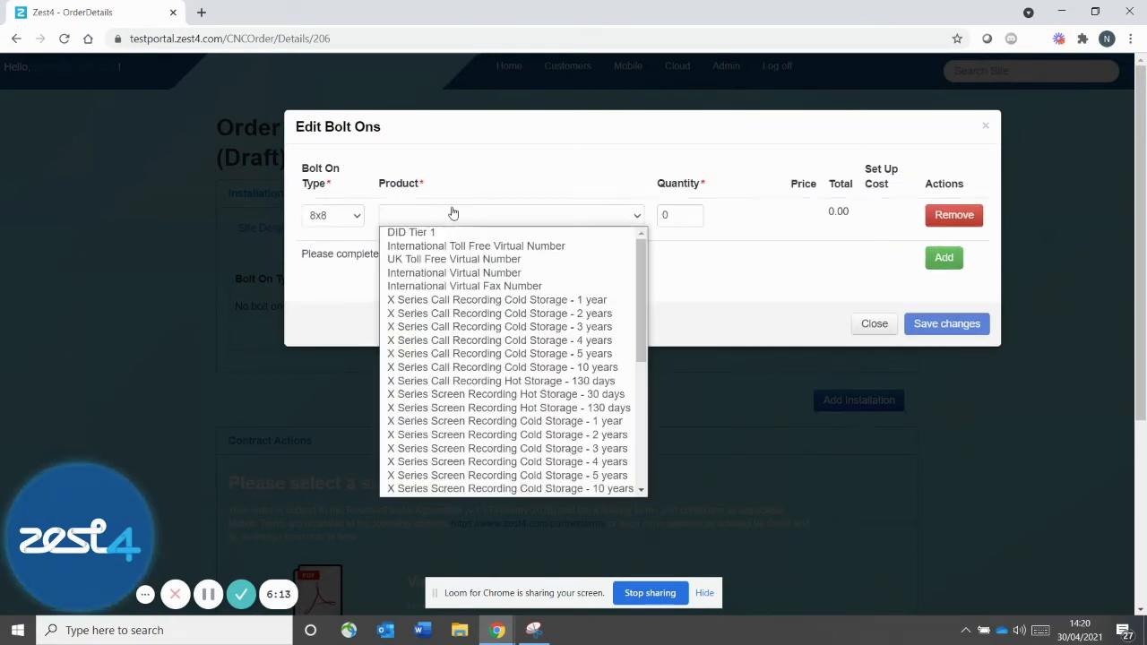
click(440, 274)
click(674, 216)
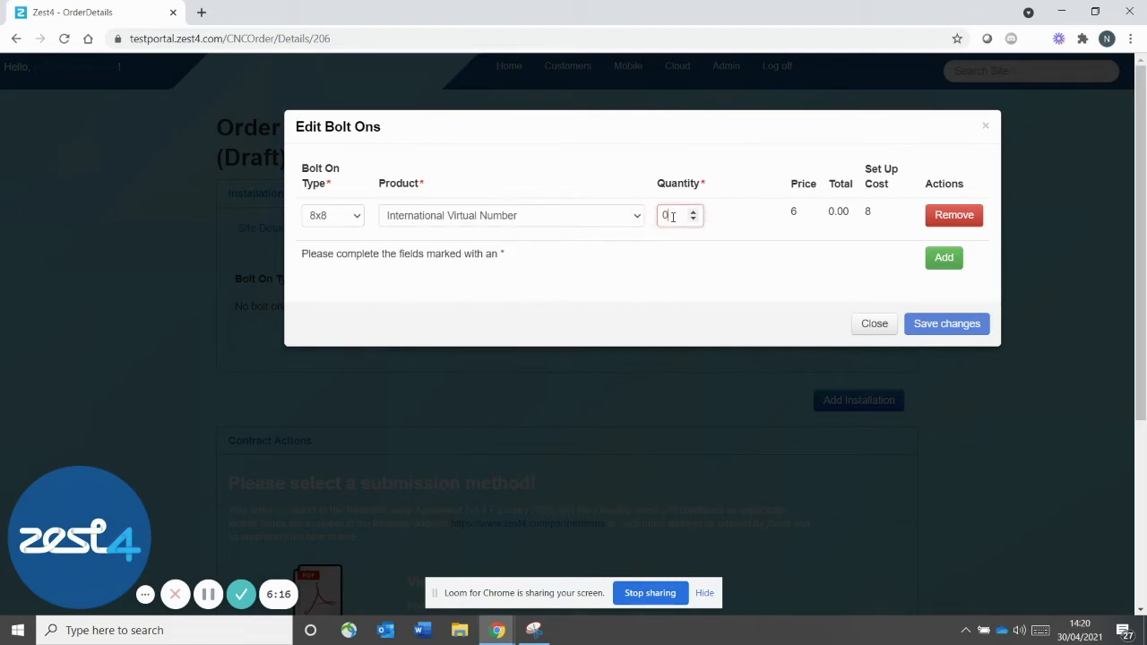
double_click(674, 216)
text(5)
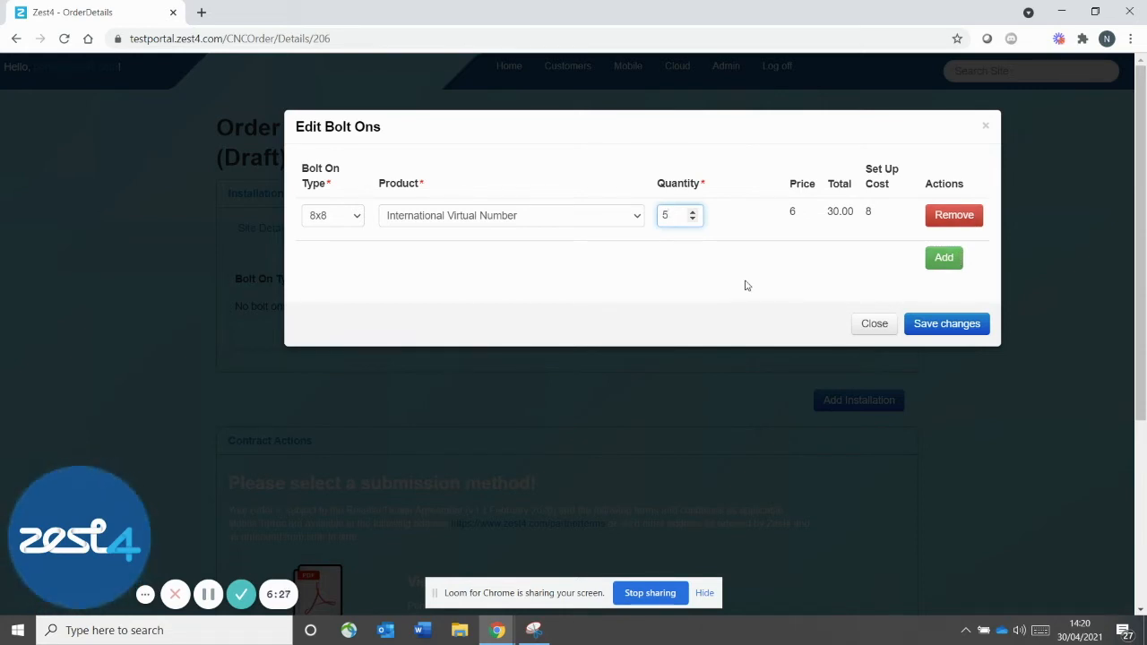
click(931, 331)
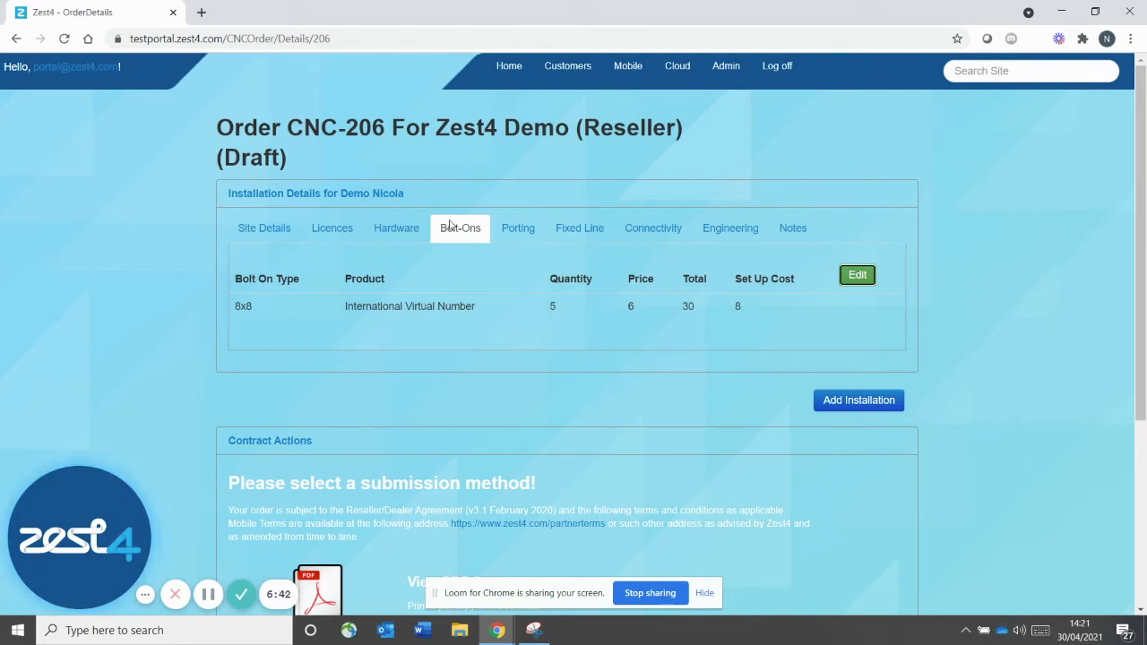
click(518, 232)
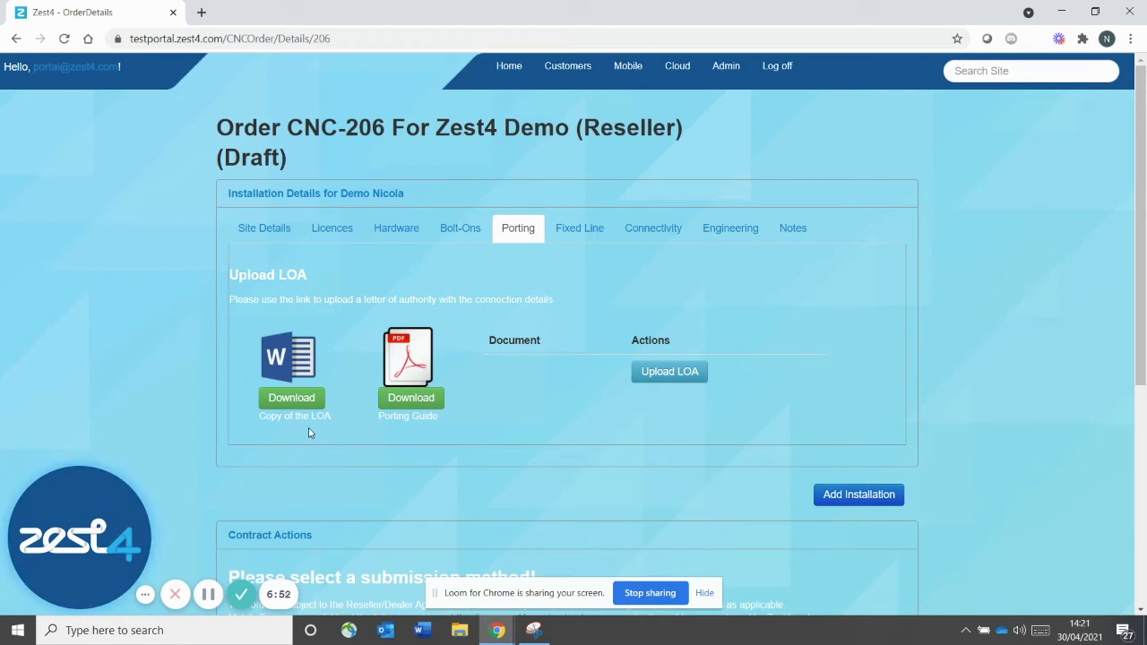
Upload the LOA document and save the installation note 'Any extra info here'
click(693, 378)
key(Return)
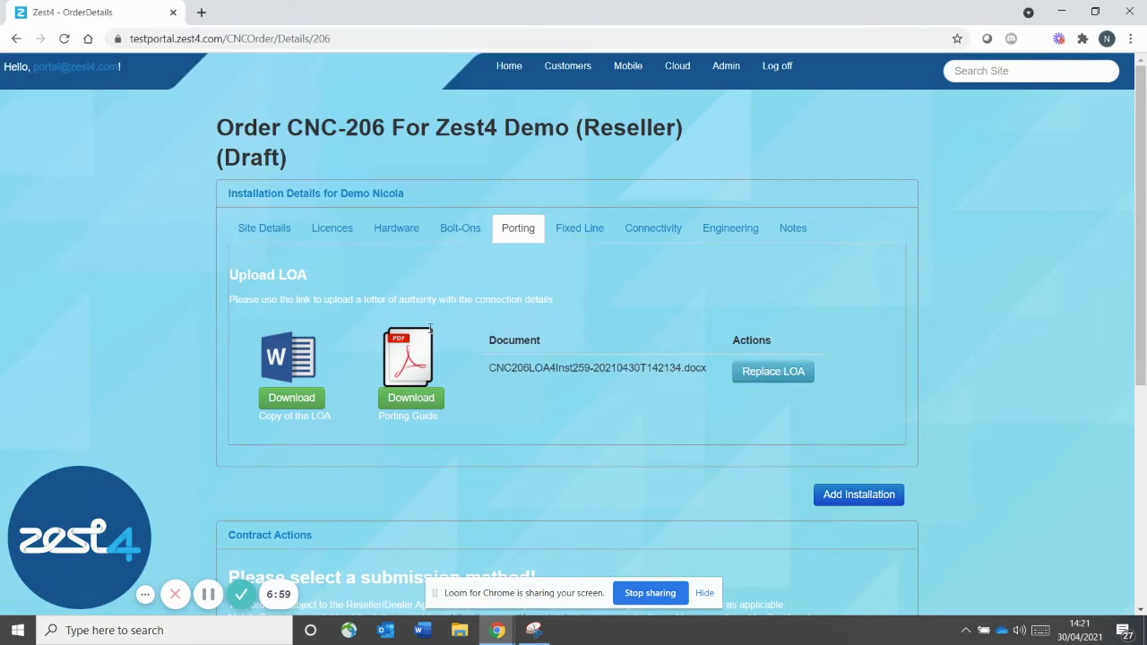
click(794, 232)
click(845, 269)
click(415, 166)
text(Any extra info here)
click(734, 235)
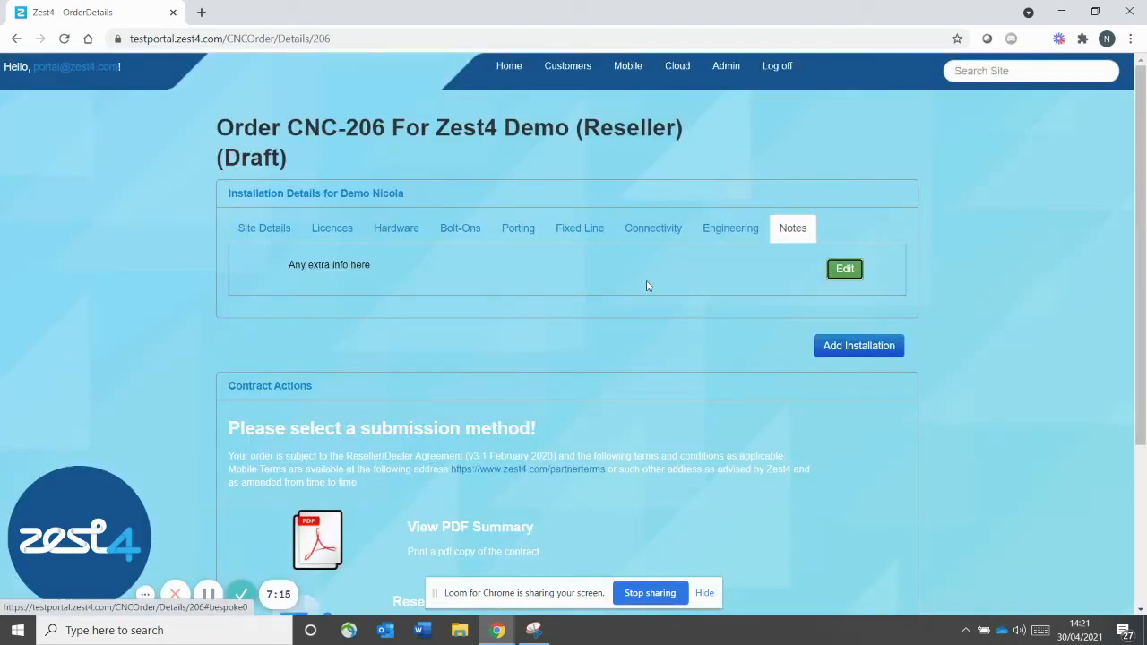
click(265, 229)
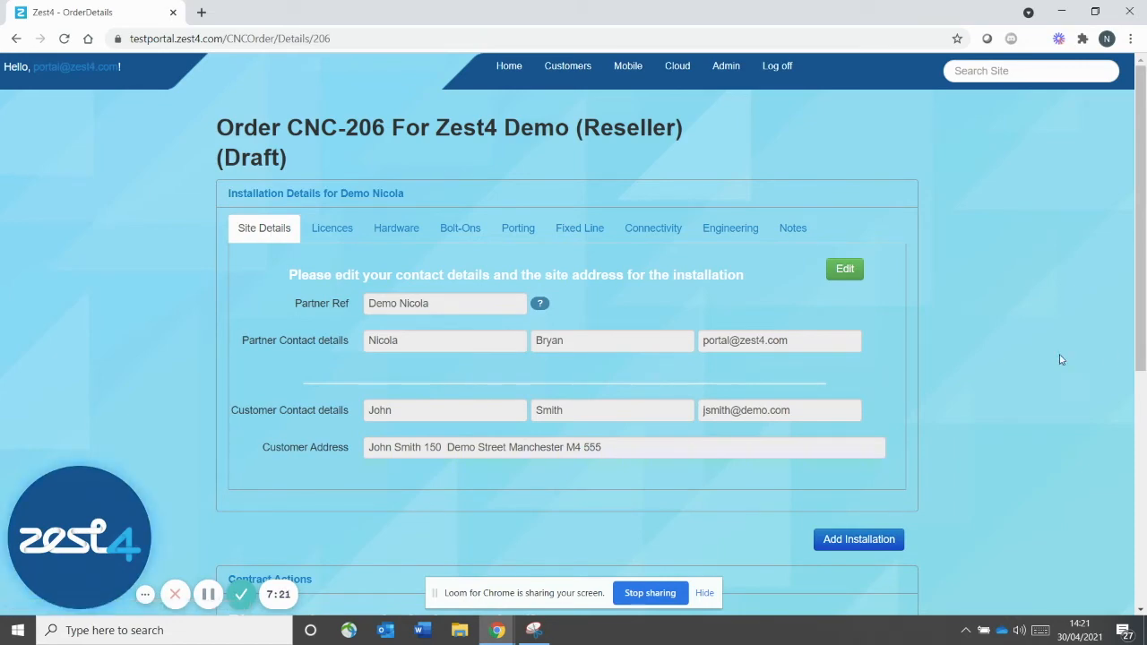
drag(1142, 332, 1141, 473)
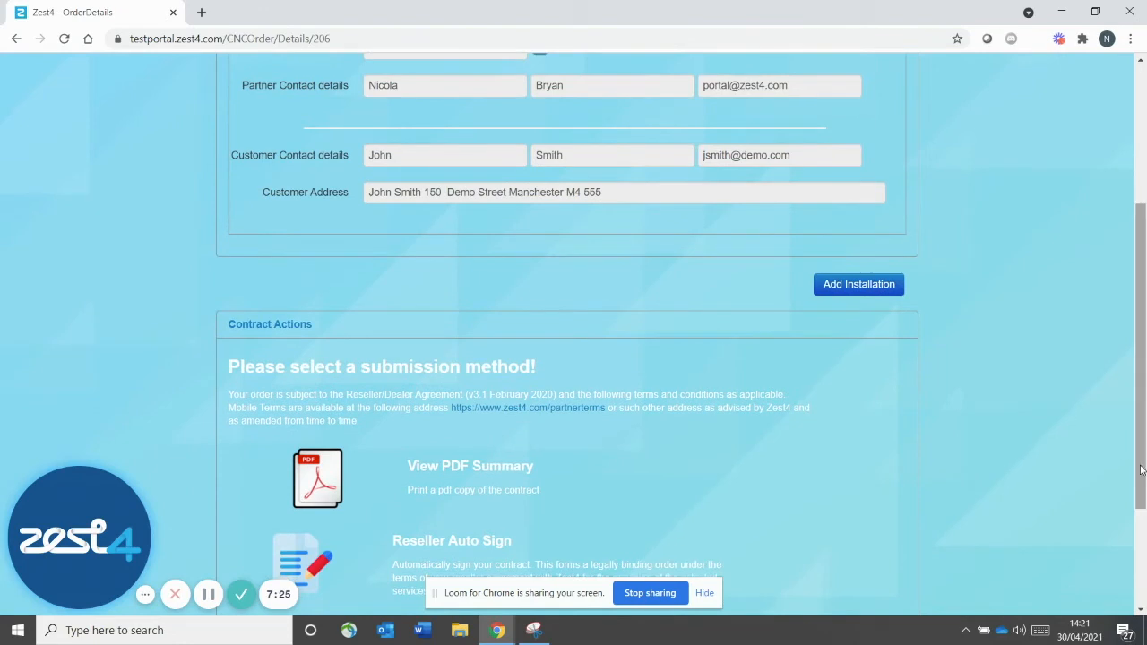
click(862, 292)
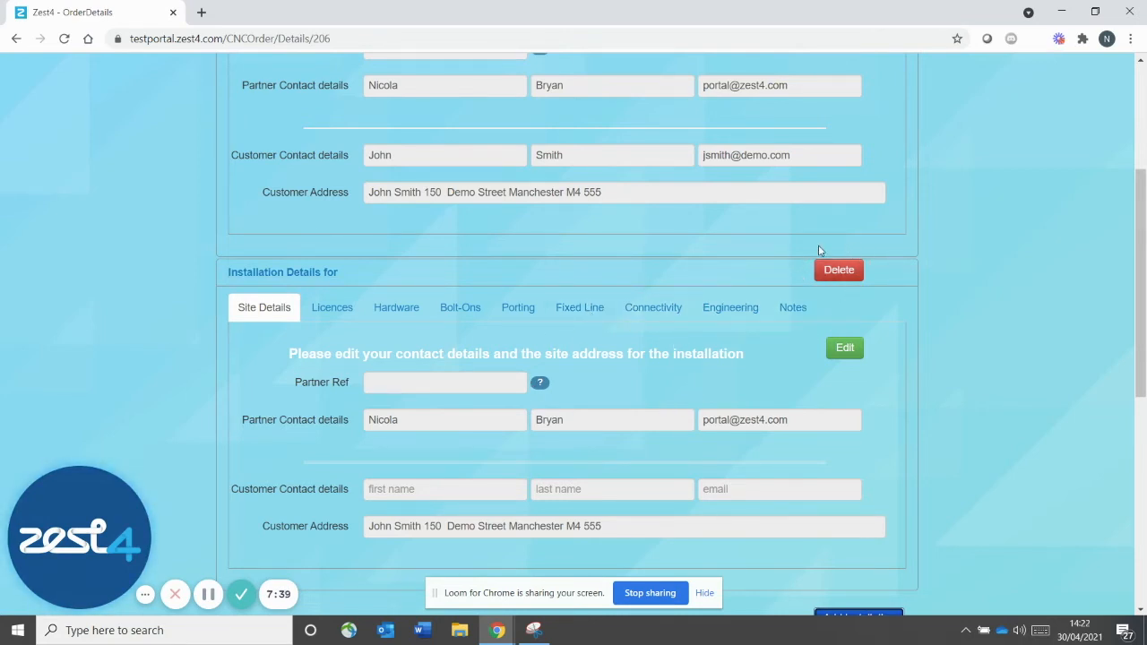
click(834, 274)
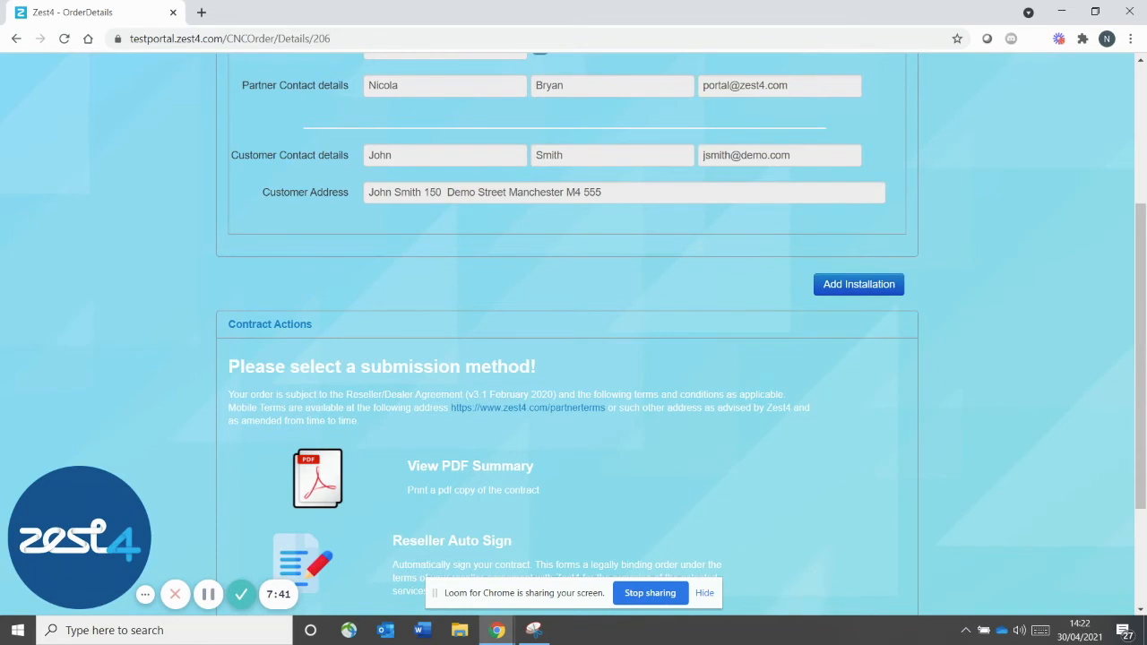
drag(1135, 329, 1143, 134)
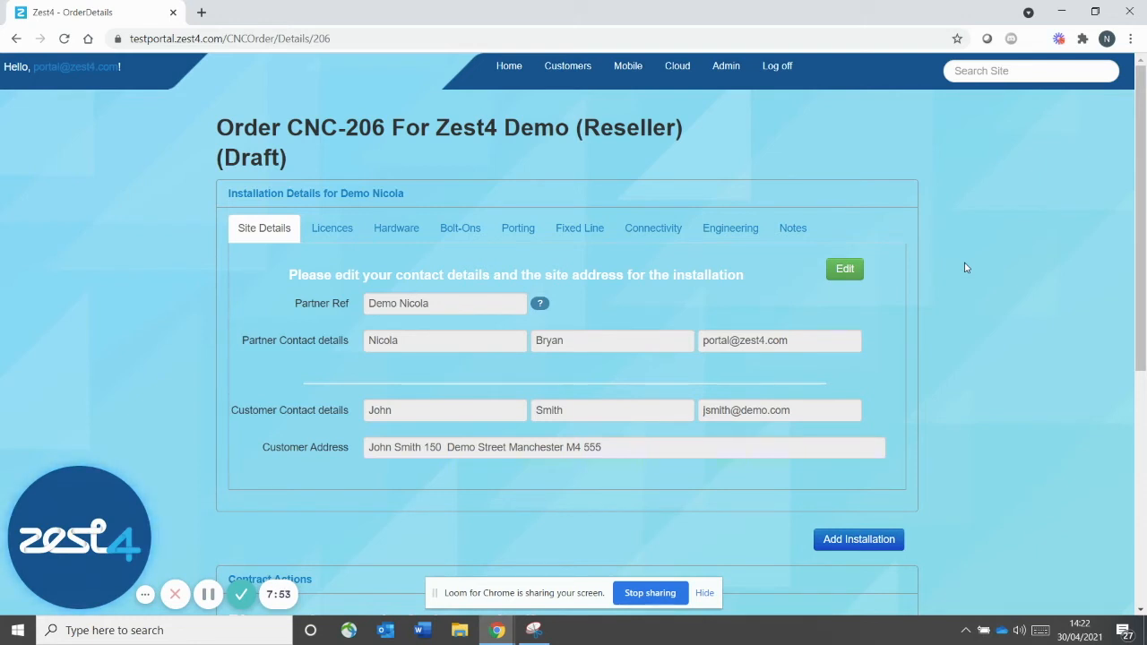
click(676, 71)
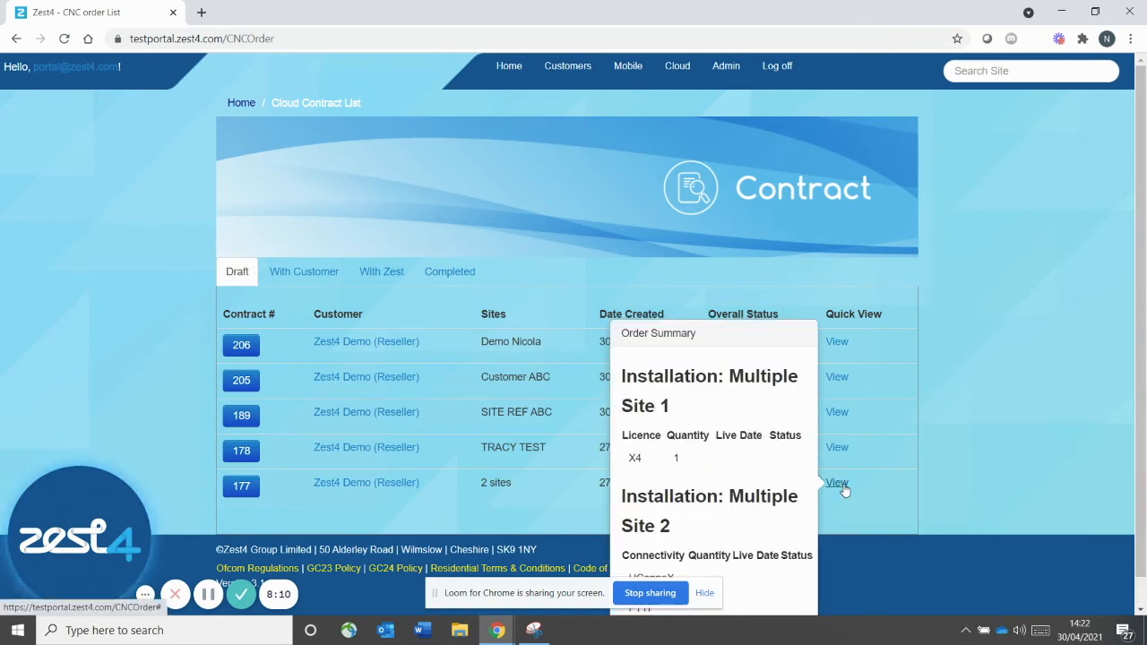
mouse_move(833, 342)
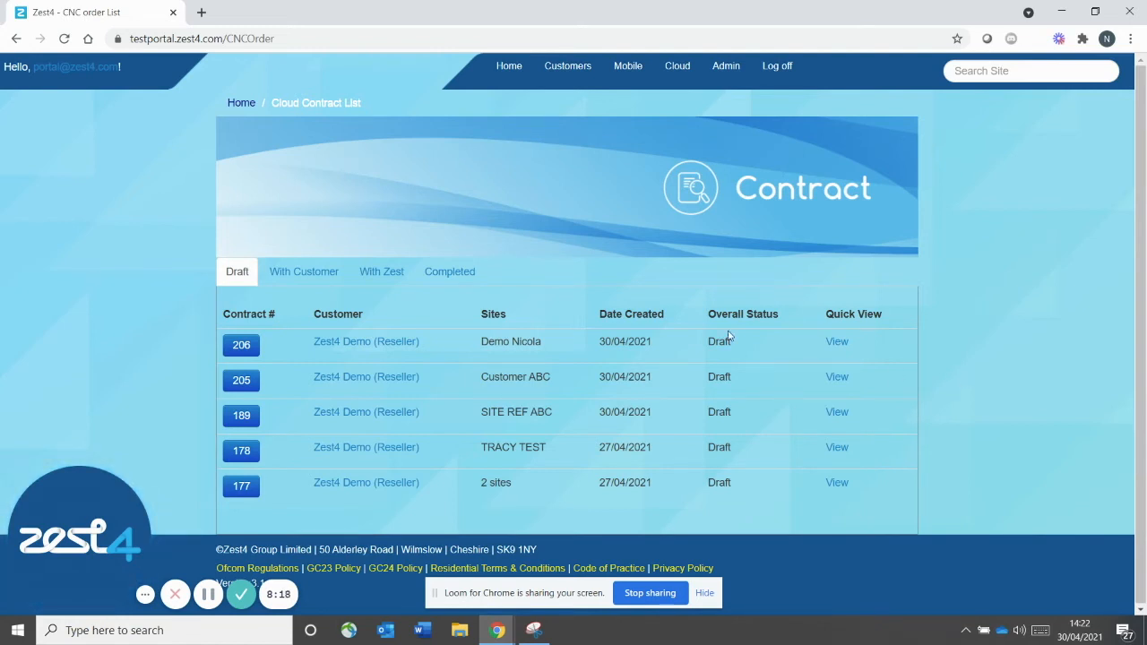
click(239, 346)
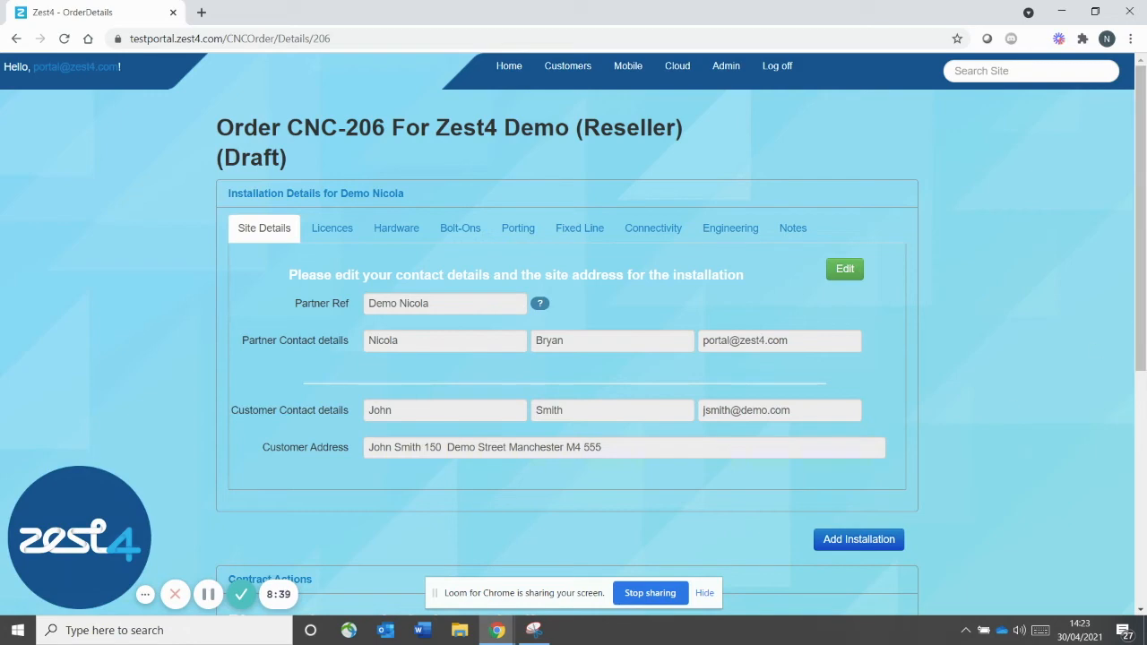
drag(1140, 280, 1133, 529)
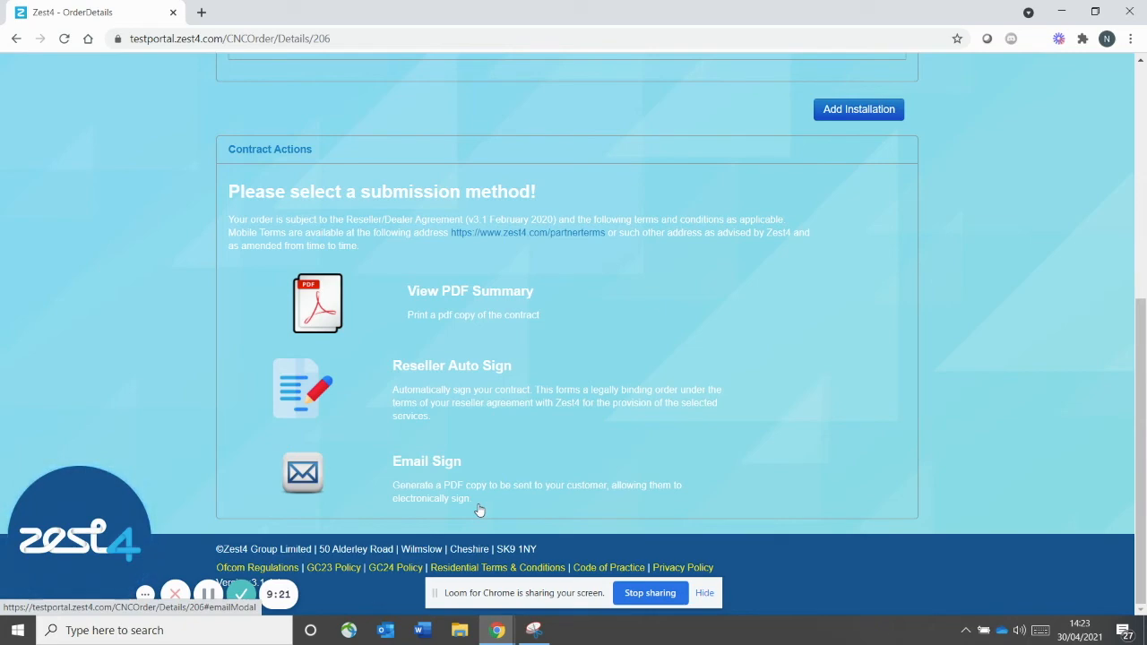
click(532, 634)
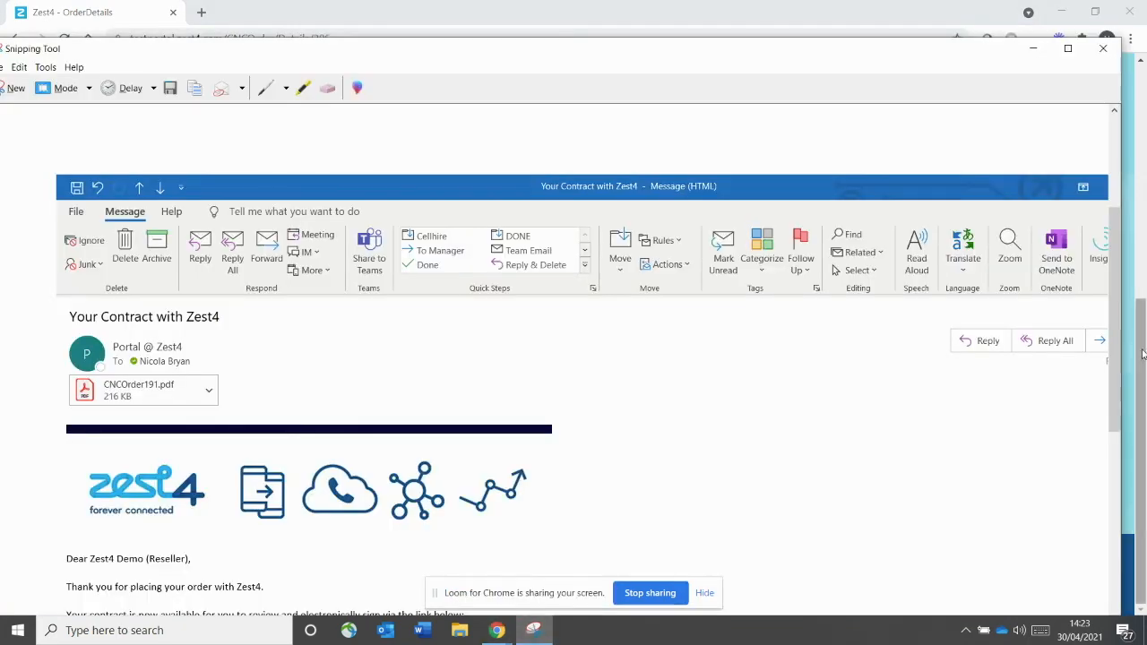
drag(1116, 338, 1113, 453)
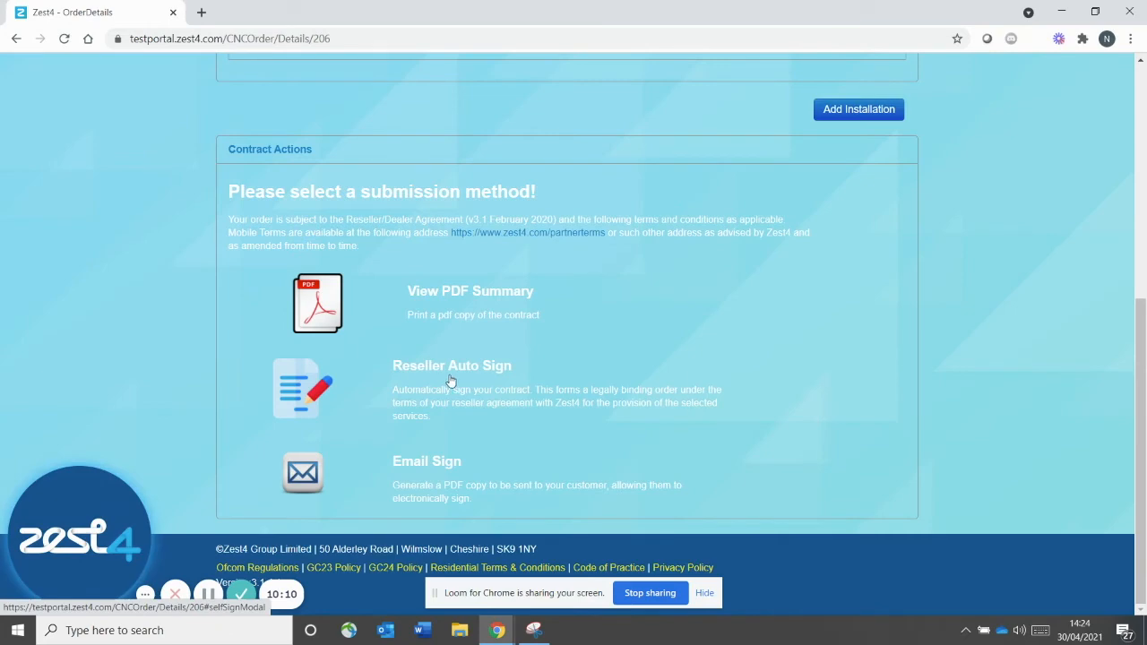
Self-sign CNC-206 with Reseller Auto Sign and confirm in the Self Sign Order dialog
click(408, 374)
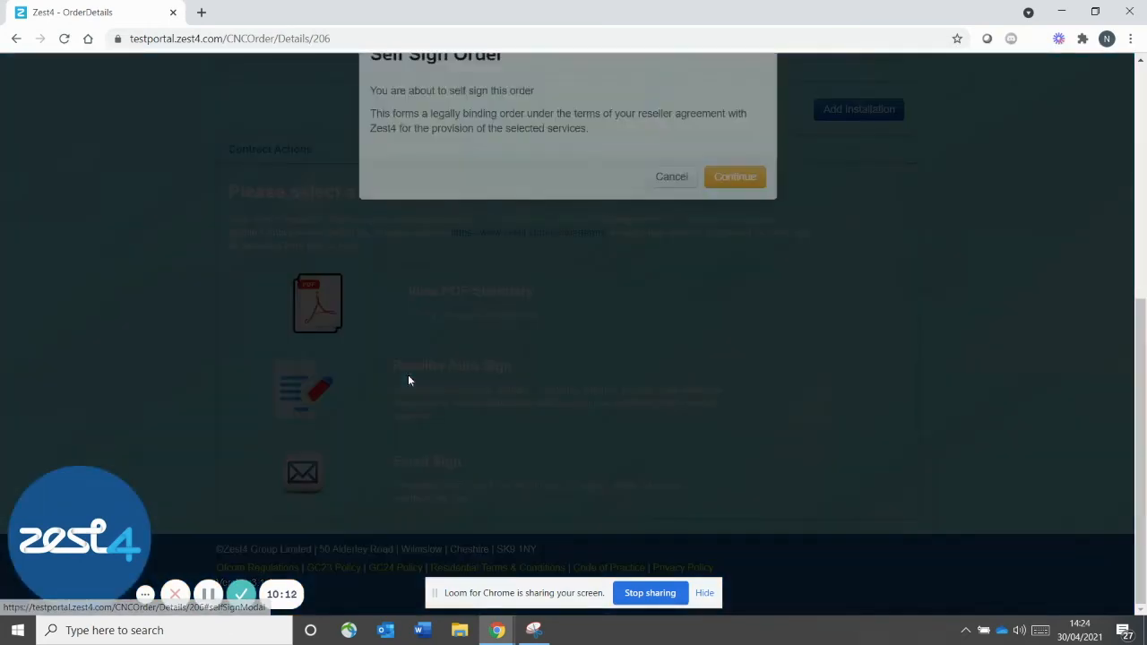
click(719, 254)
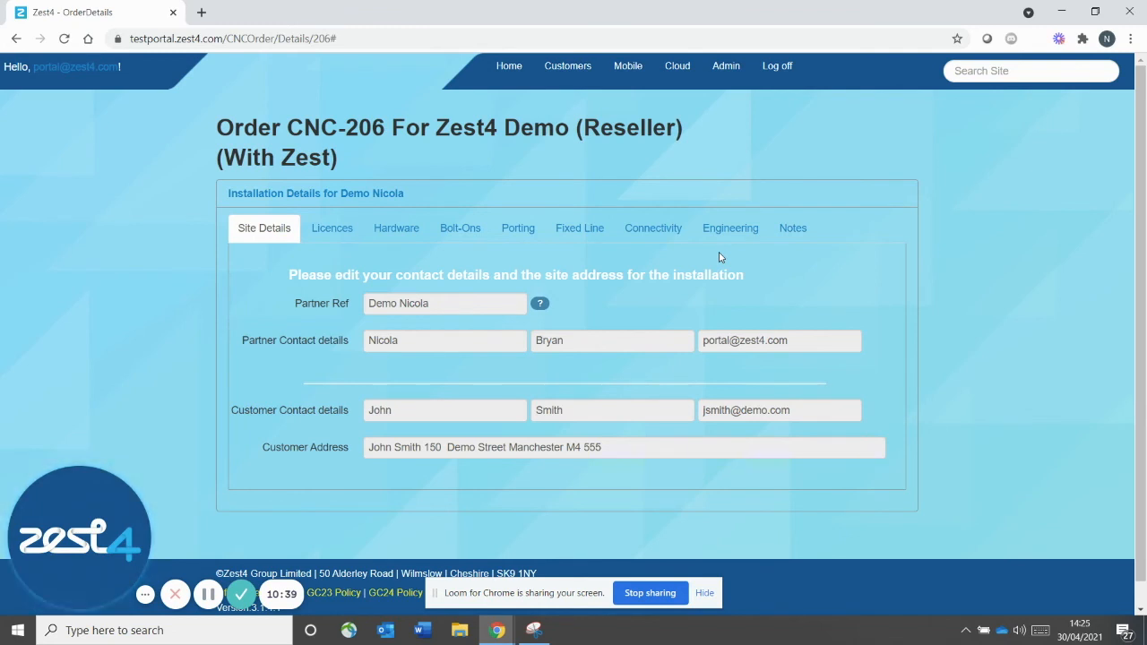
Confirm CNC-206 is listed as Submitted under With Zest, then view Completed cloud contracts
click(677, 71)
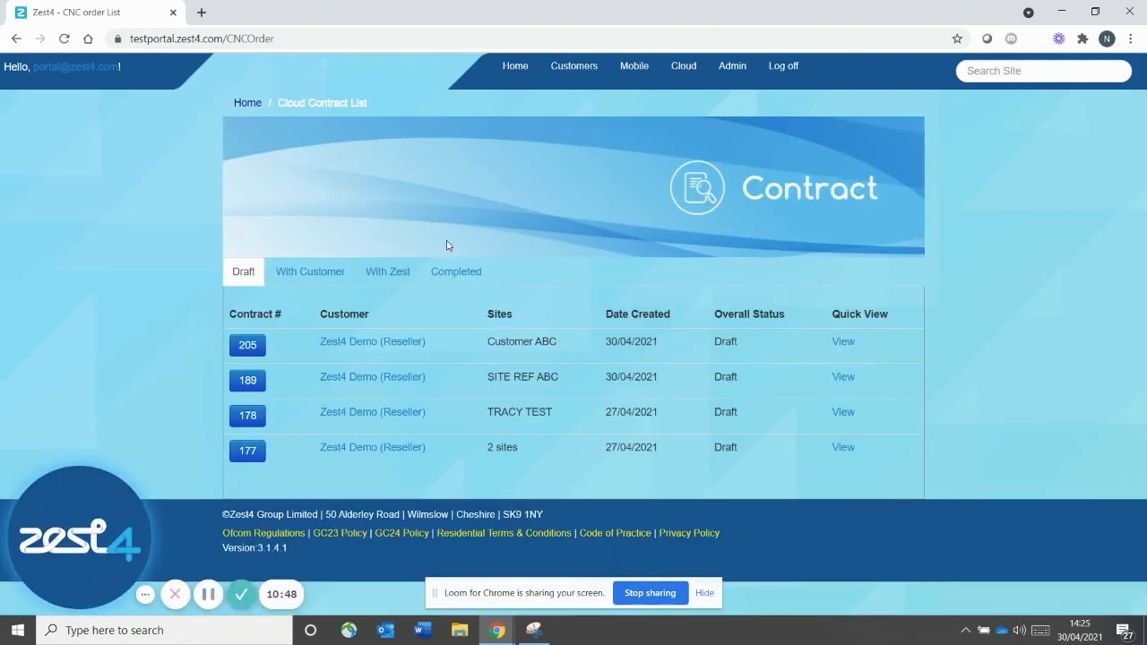
click(397, 274)
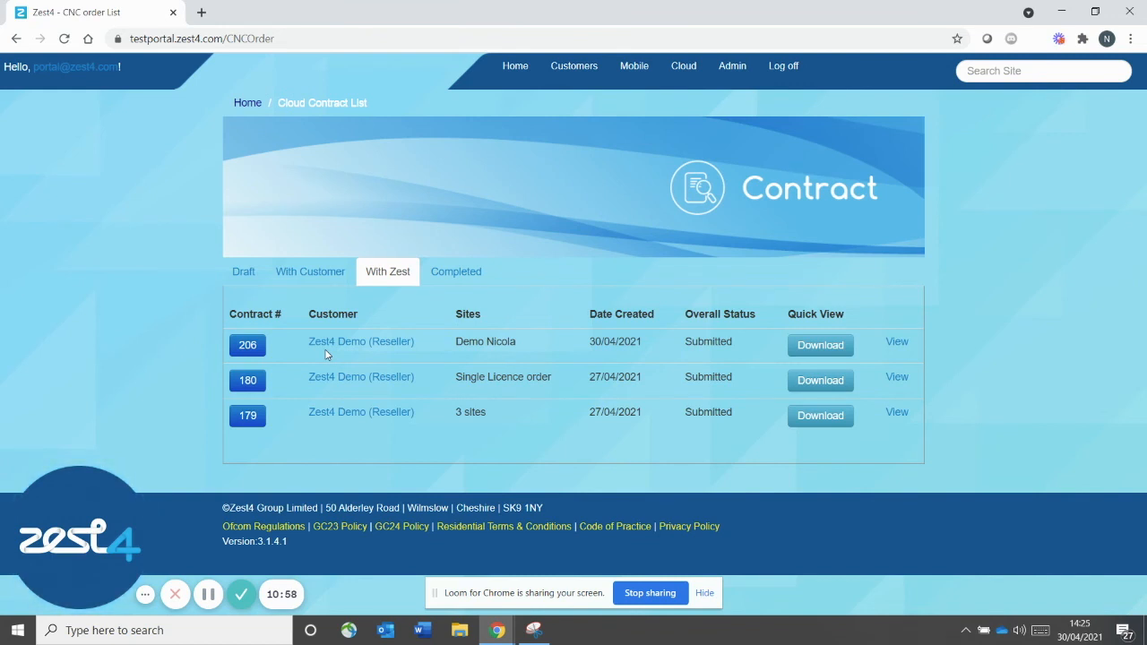
click(311, 273)
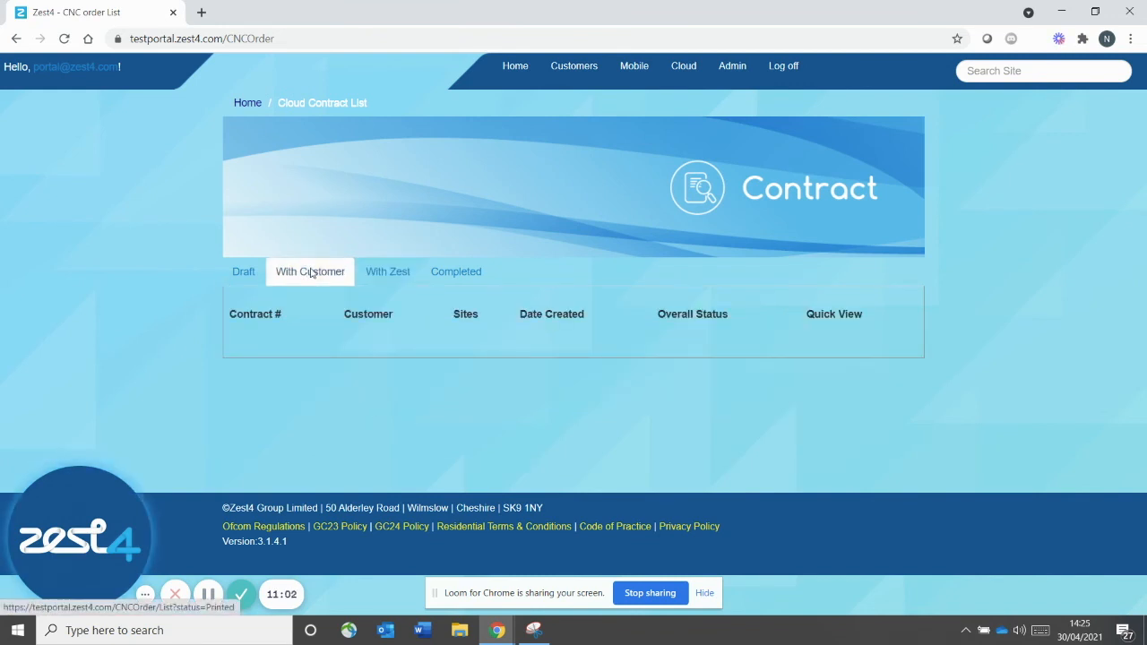
click(399, 279)
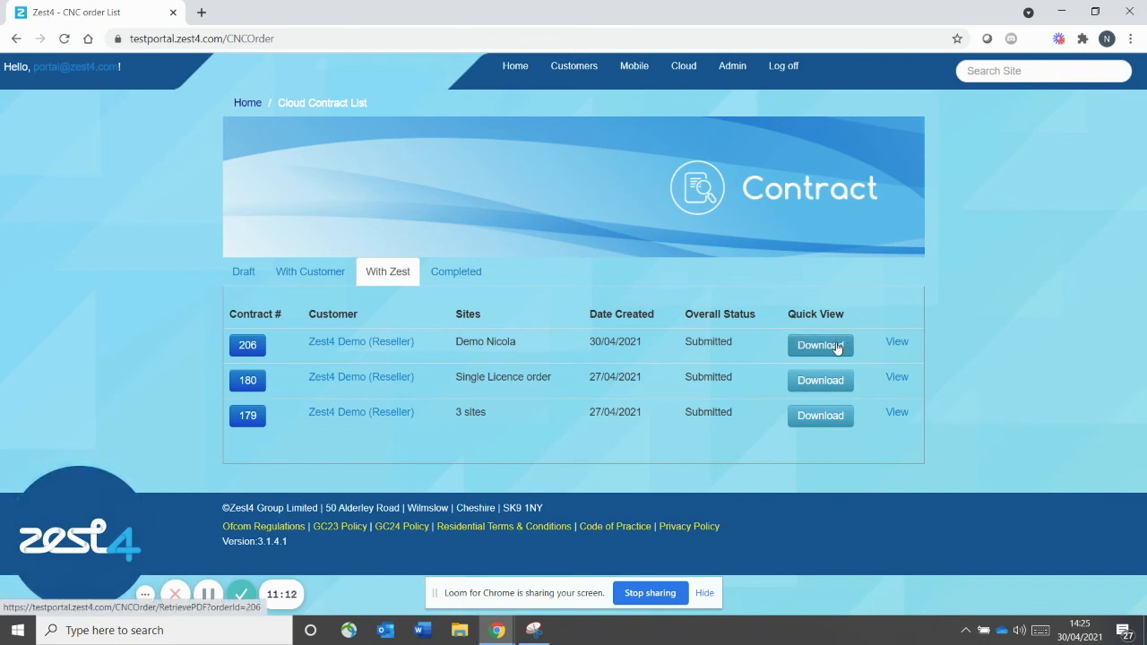
mouse_move(897, 346)
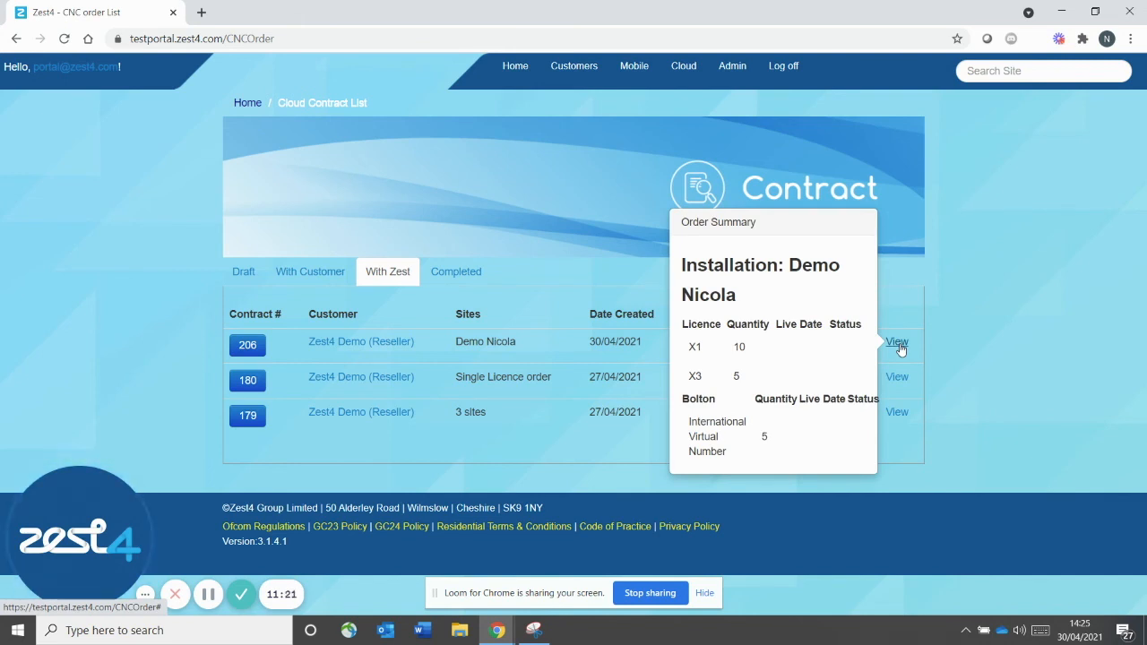
click(249, 350)
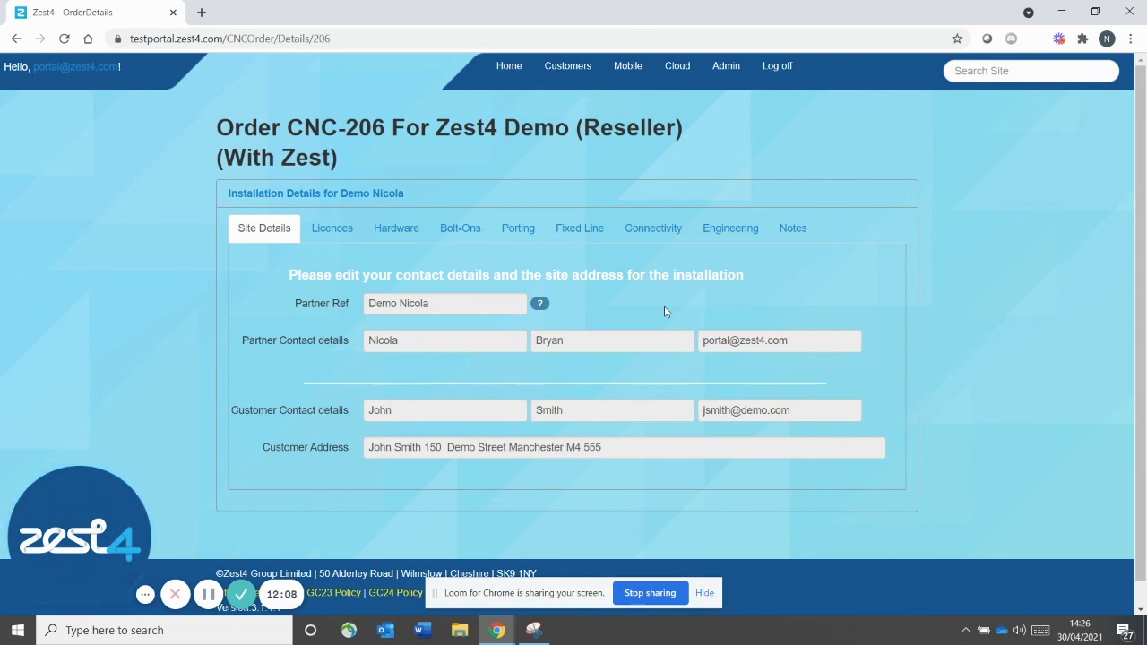
click(678, 70)
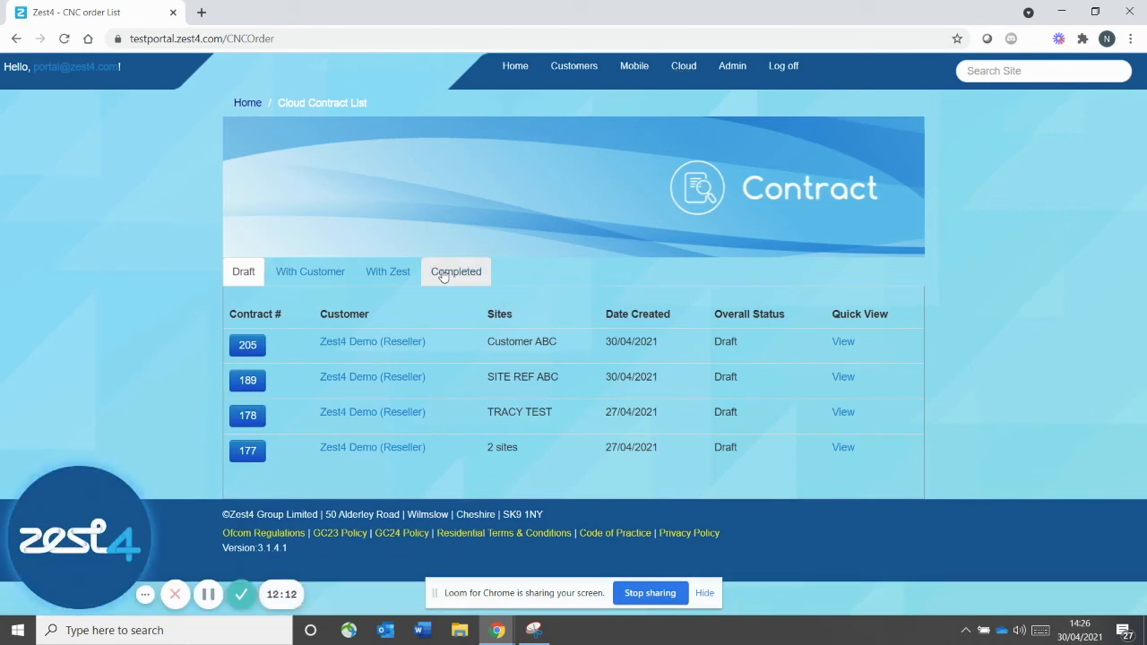
click(443, 276)
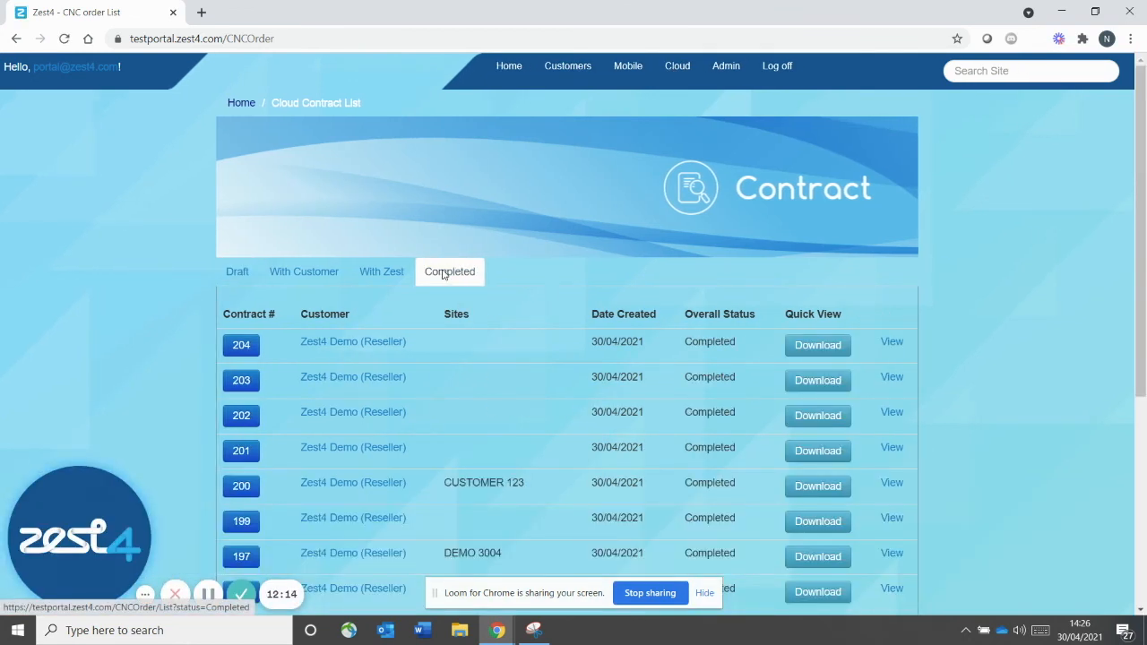